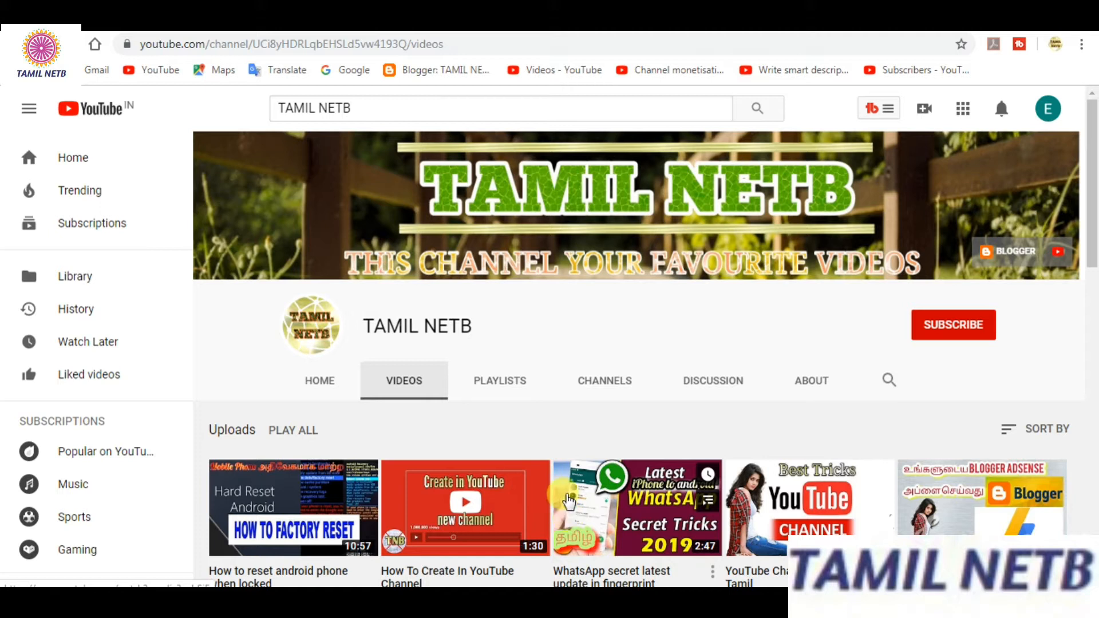
Subscribe to the TAMIL NETB channel and set its notifications to All
left_click(981, 327)
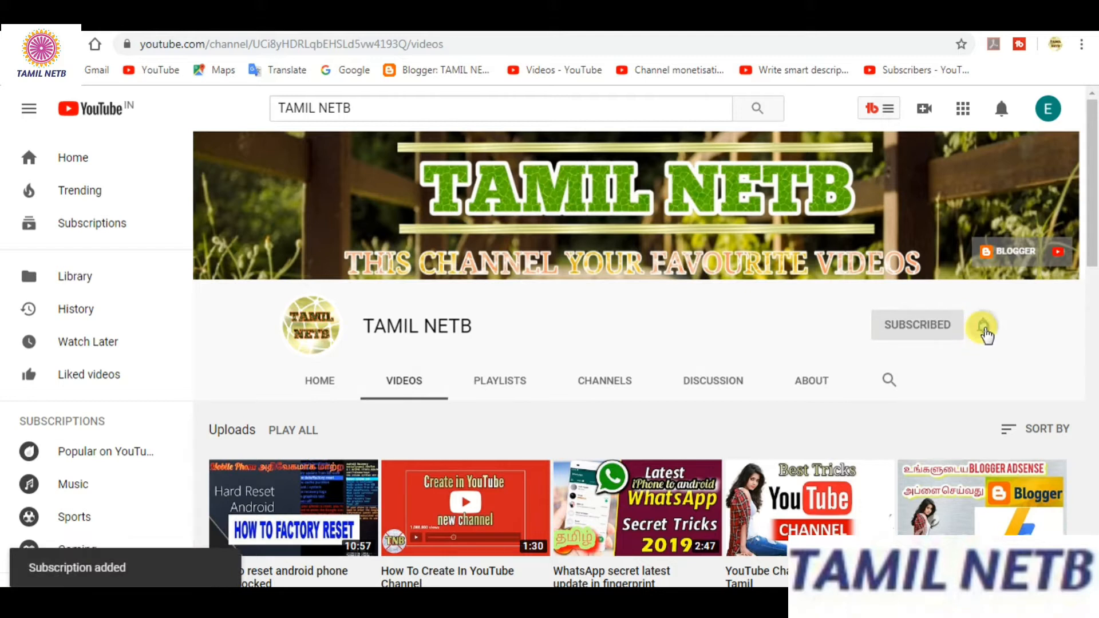
left_click(984, 329)
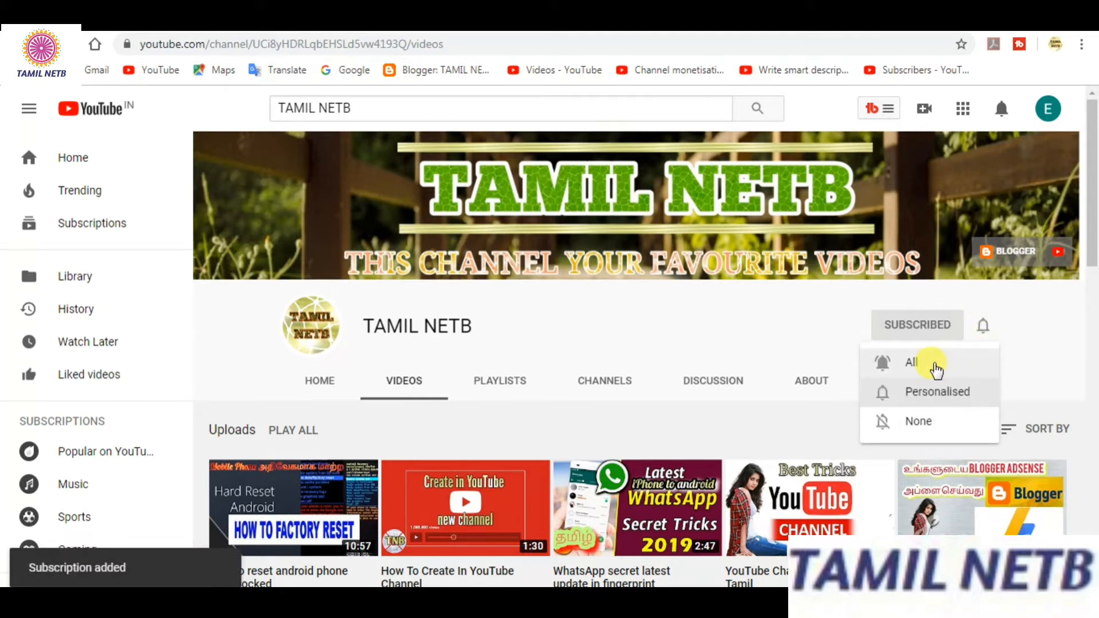
left_click(935, 367)
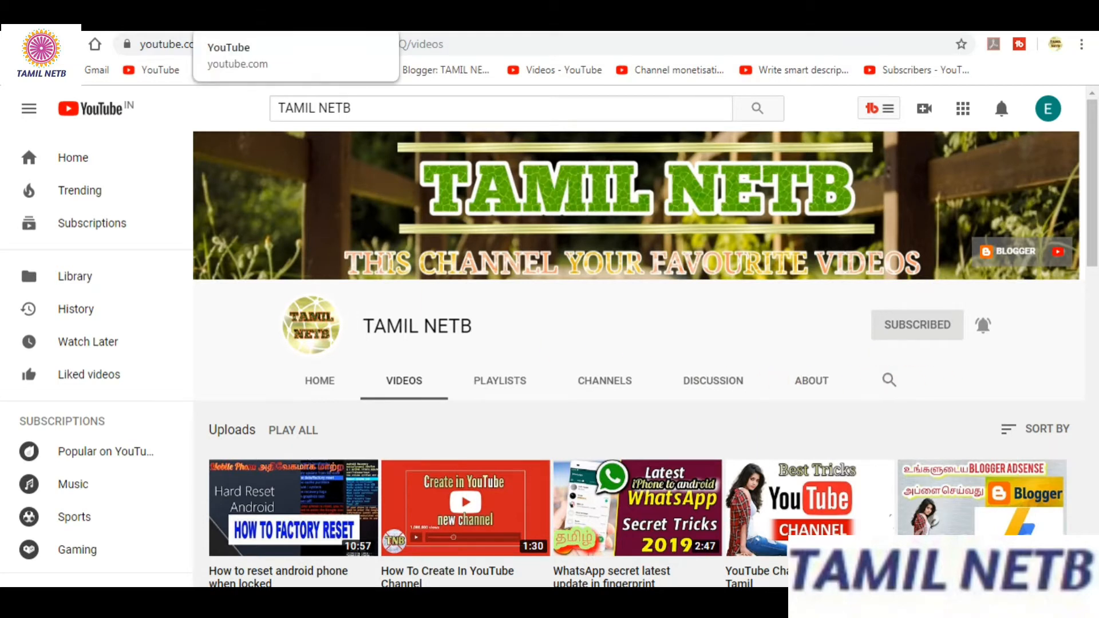
Go to the signed-in account's own channel and open it for customisation
left_click(154, 70)
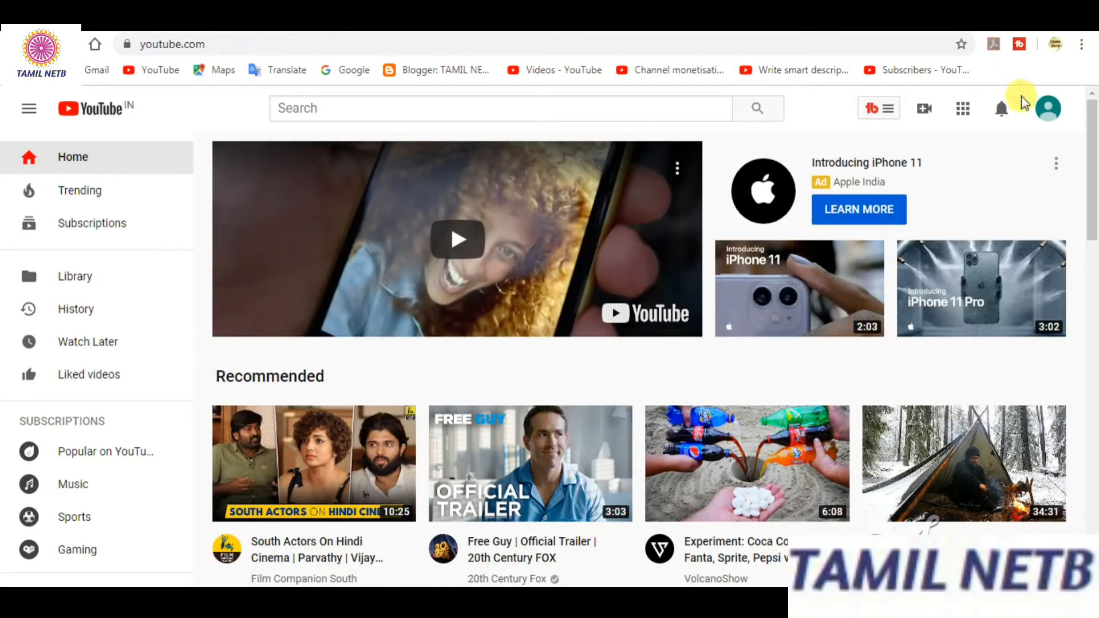
left_click(1049, 114)
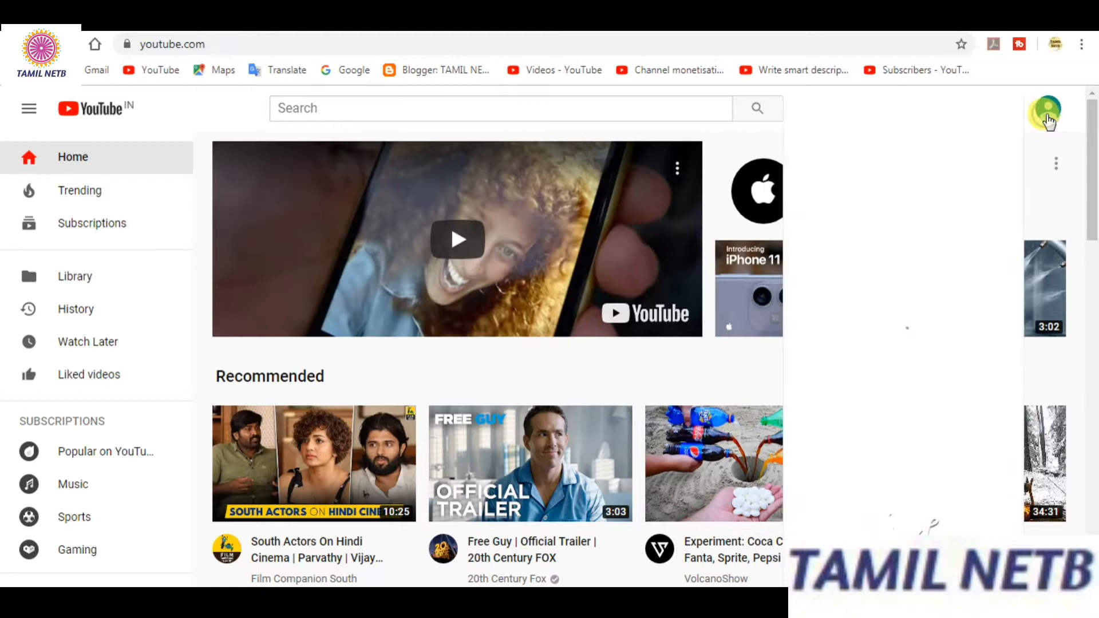
left_click(882, 182)
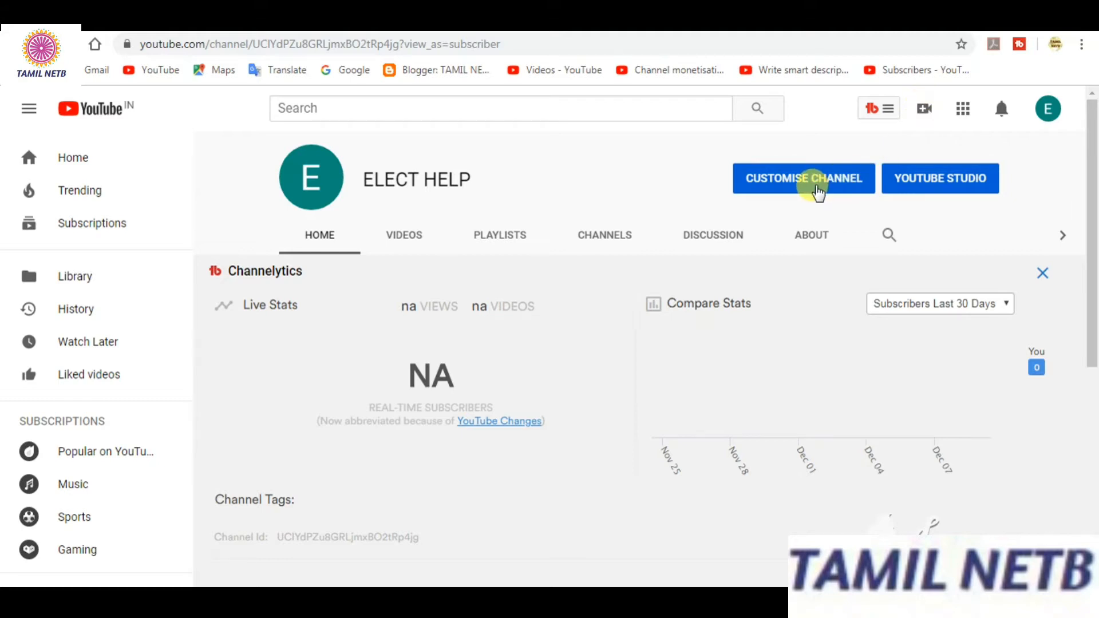
left_click(818, 191)
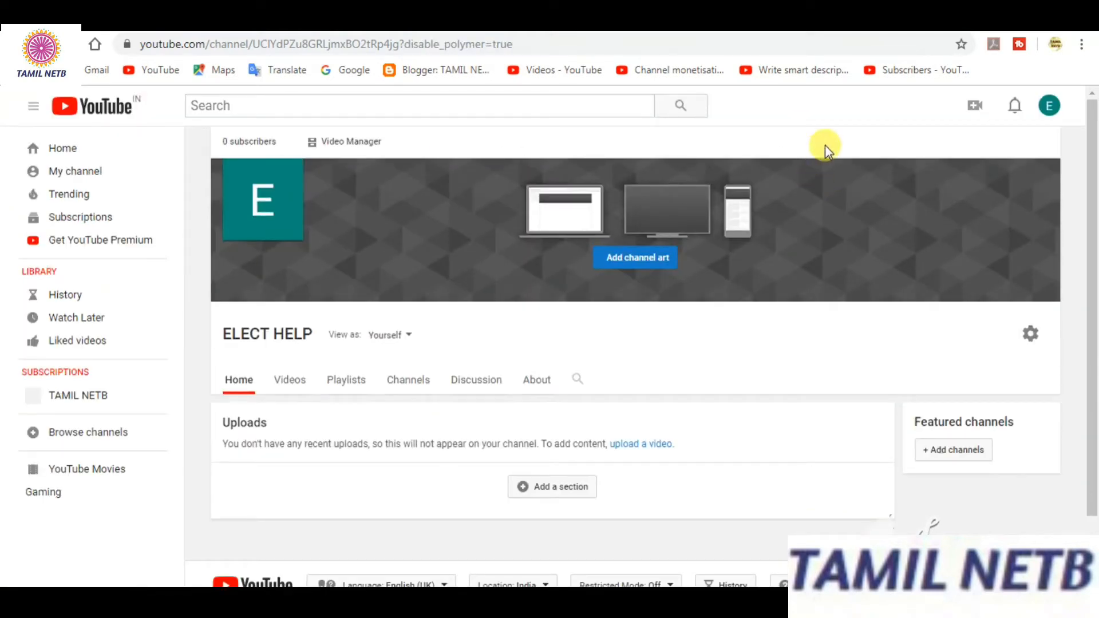
mouse_move(274, 186)
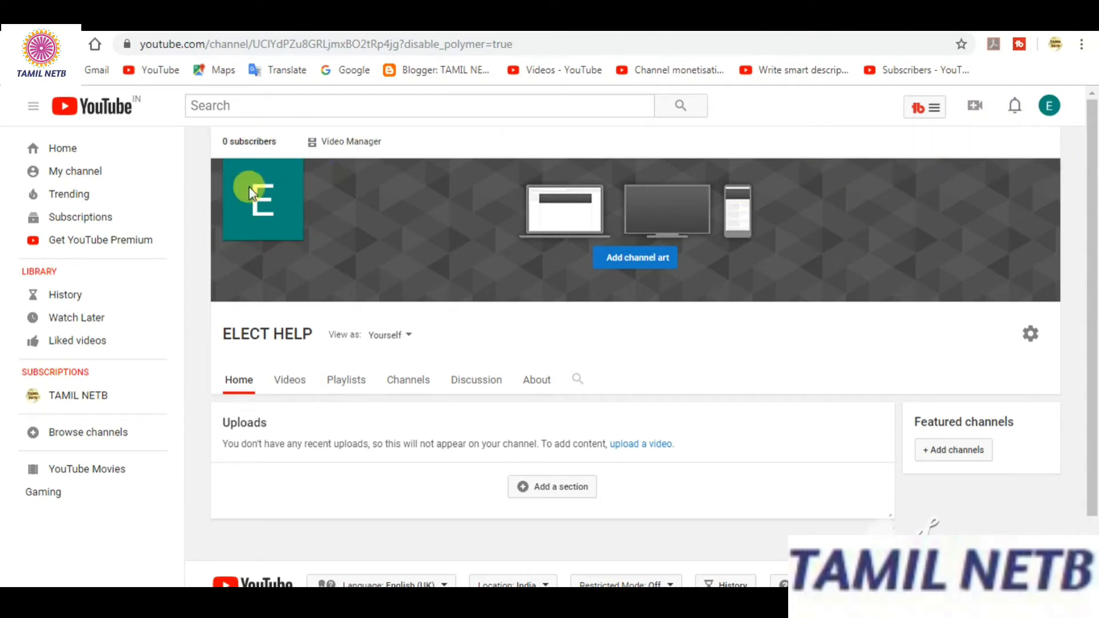
Start a new video upload and choose the video file "how to make panel board" from the Desktop
left_click(975, 109)
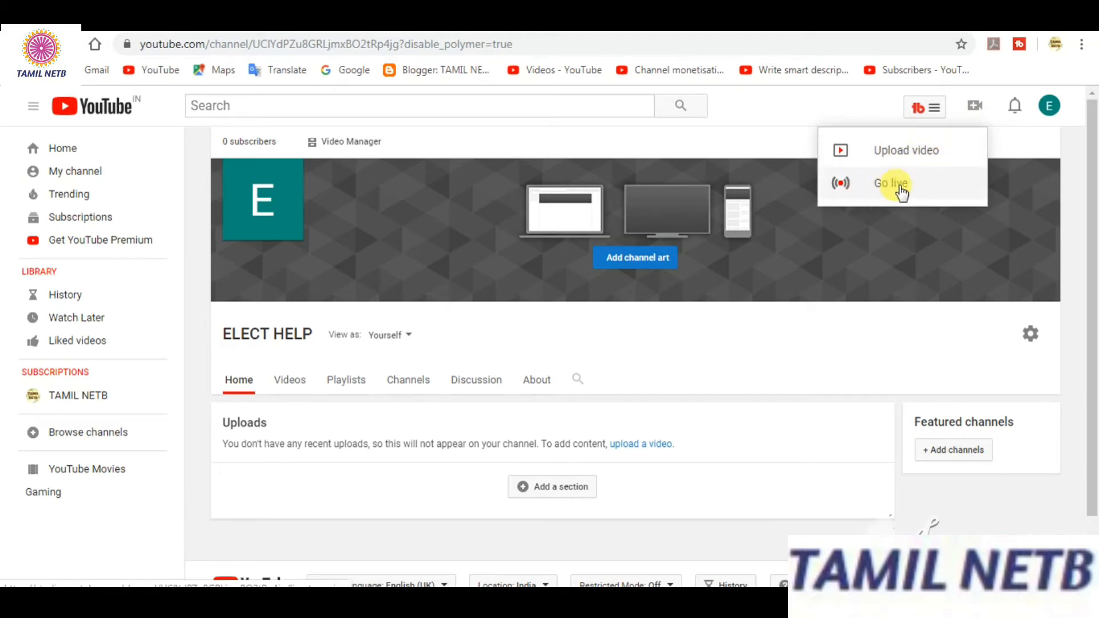
left_click(898, 153)
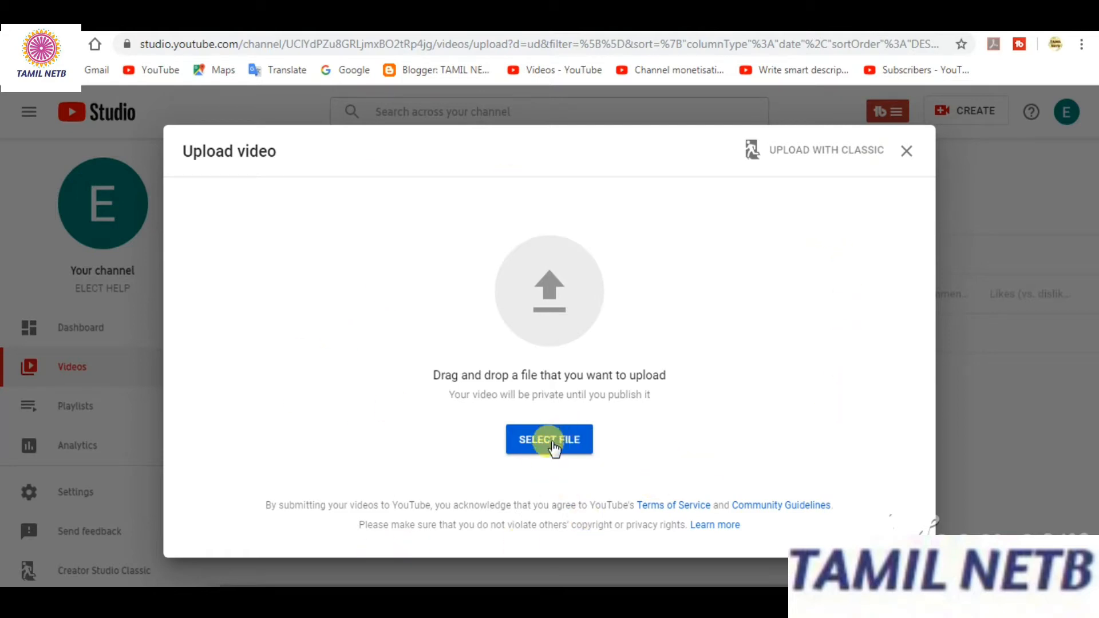
left_click(553, 440)
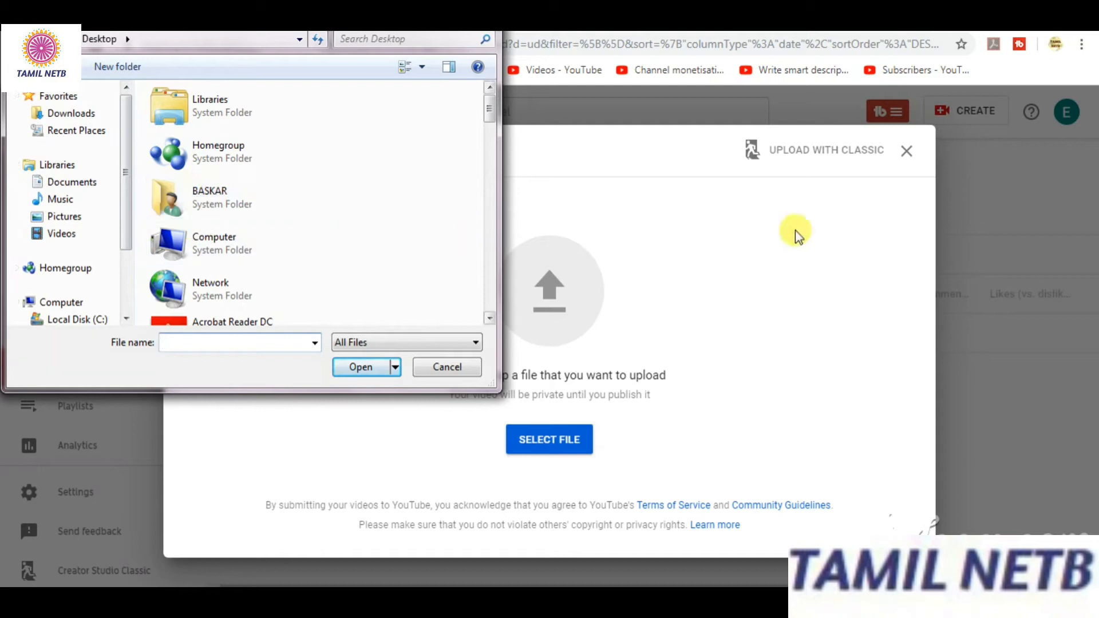
left_click(252, 207)
scroll(252, 206, "down", 10)
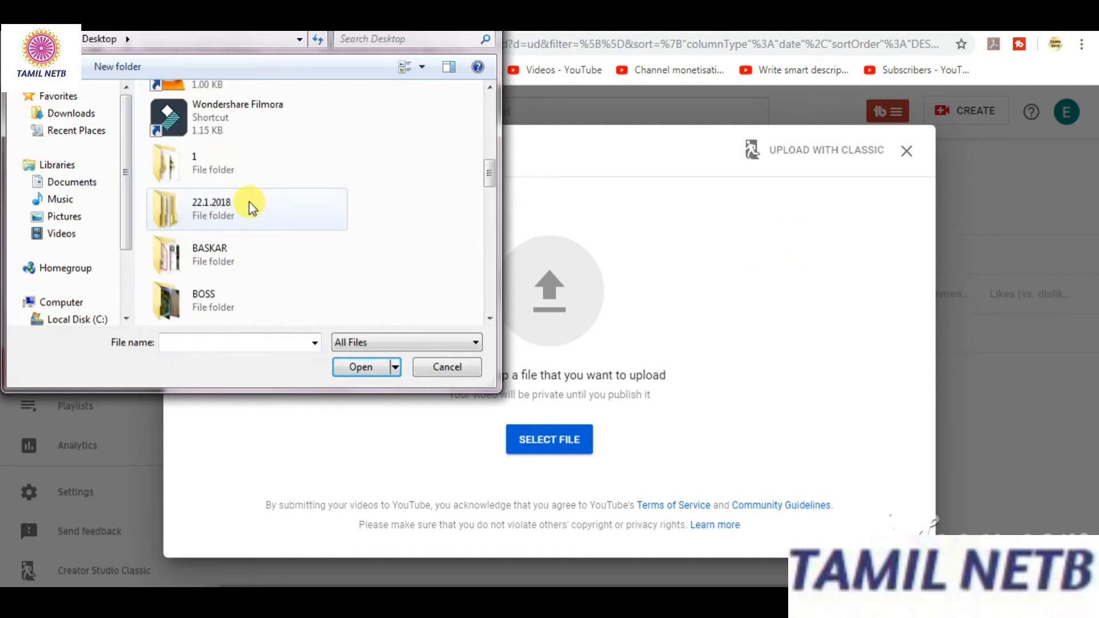
scroll(252, 207, "down", 5)
scroll(246, 214, "down", 3)
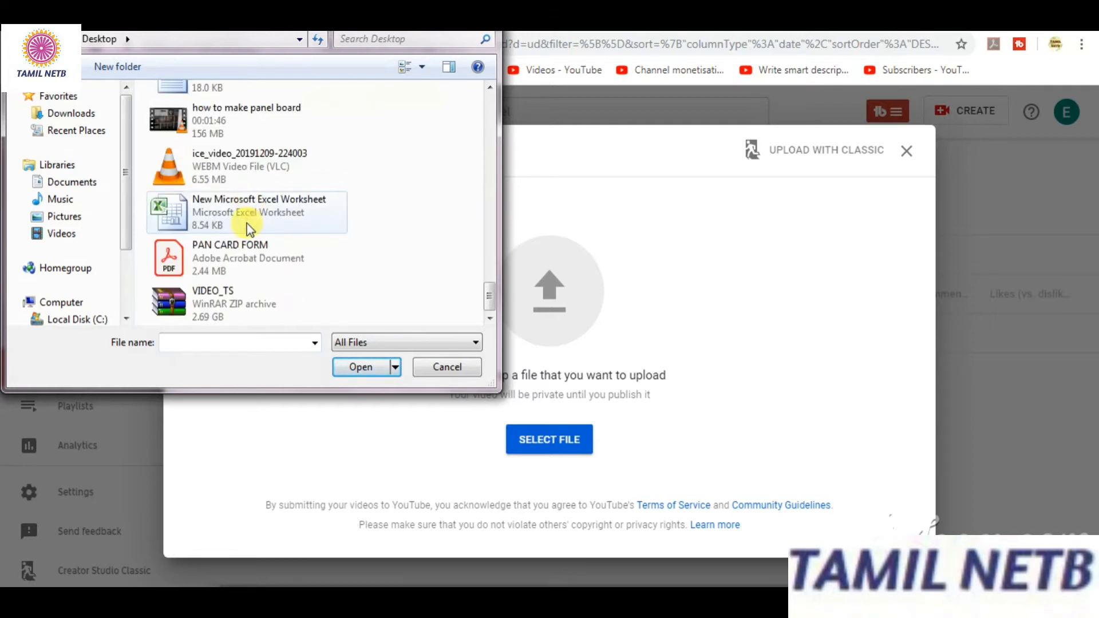
scroll(229, 203, "up", 2)
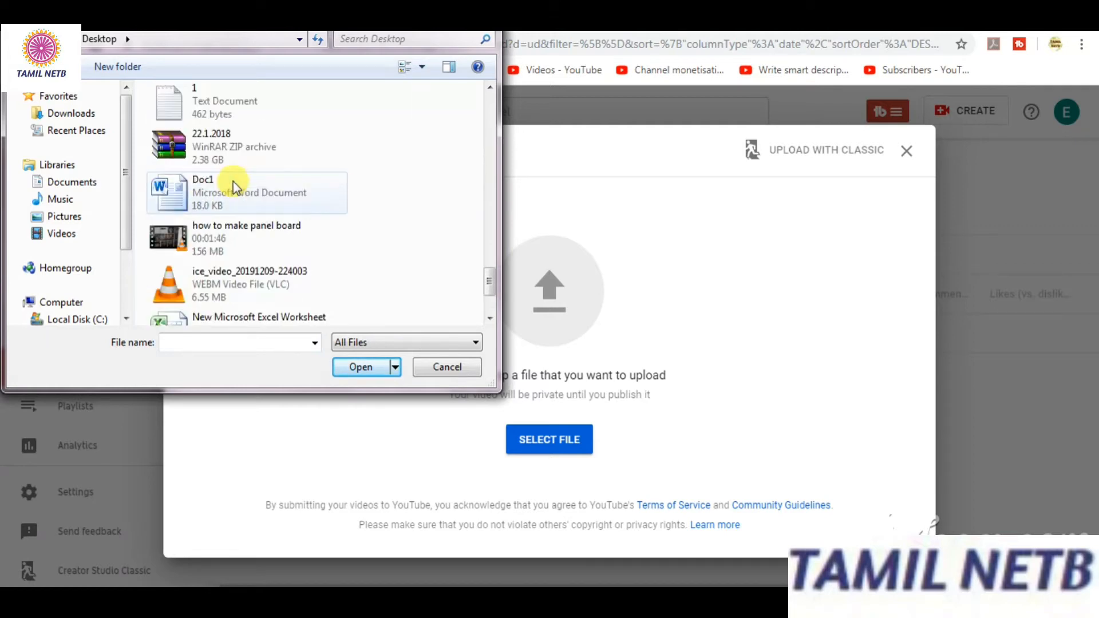
left_click(262, 242)
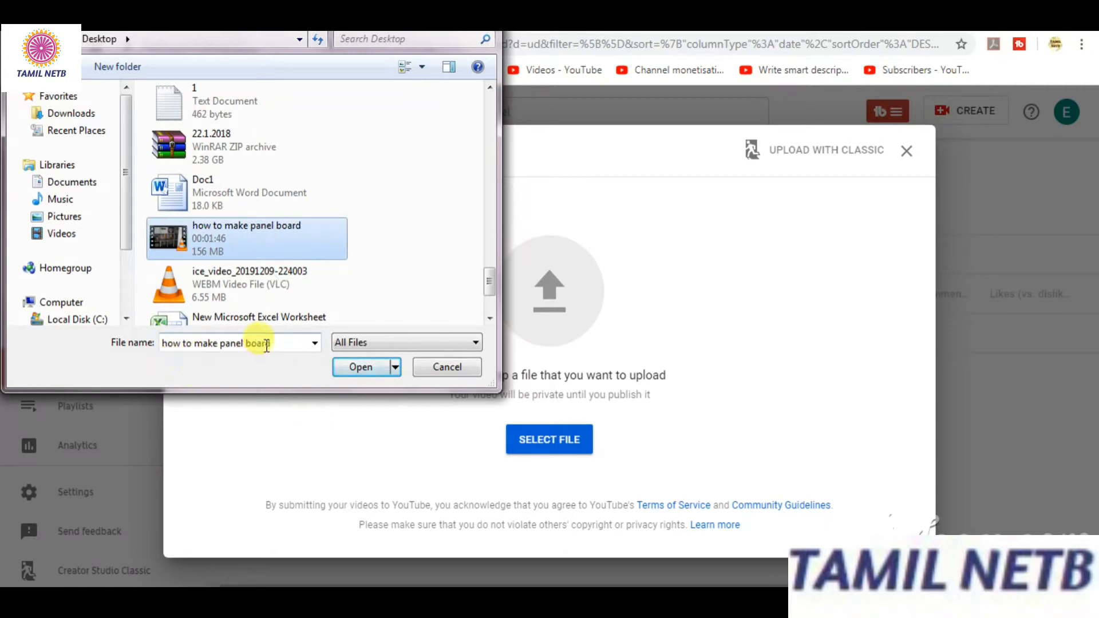
left_click(354, 368)
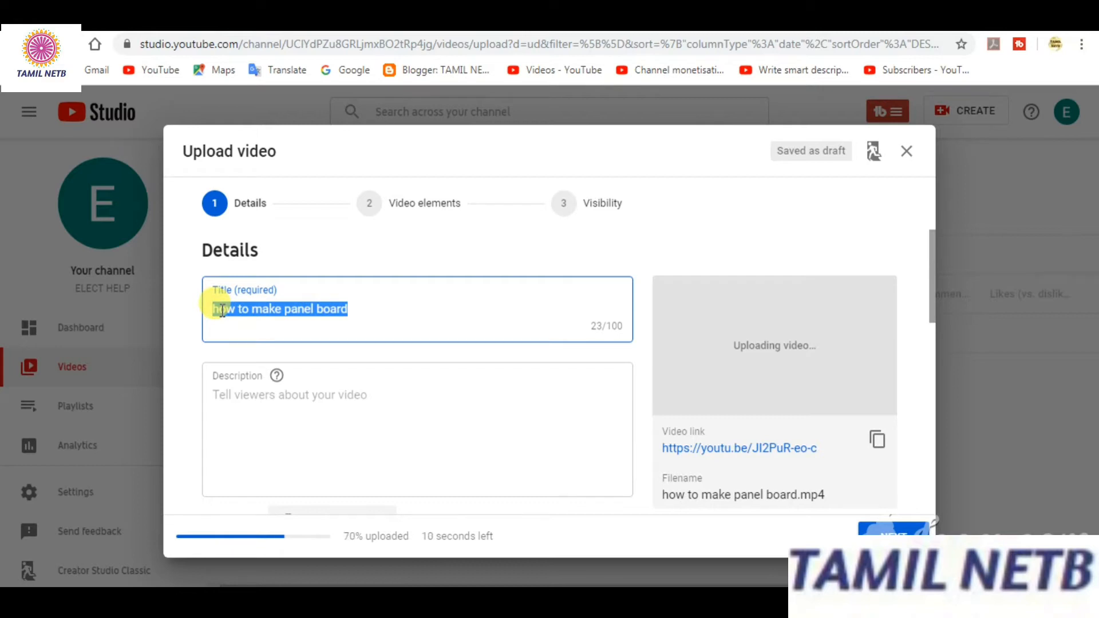
Capitalise the first letter of the video title so it reads "How to make panel board"
left_click(222, 311)
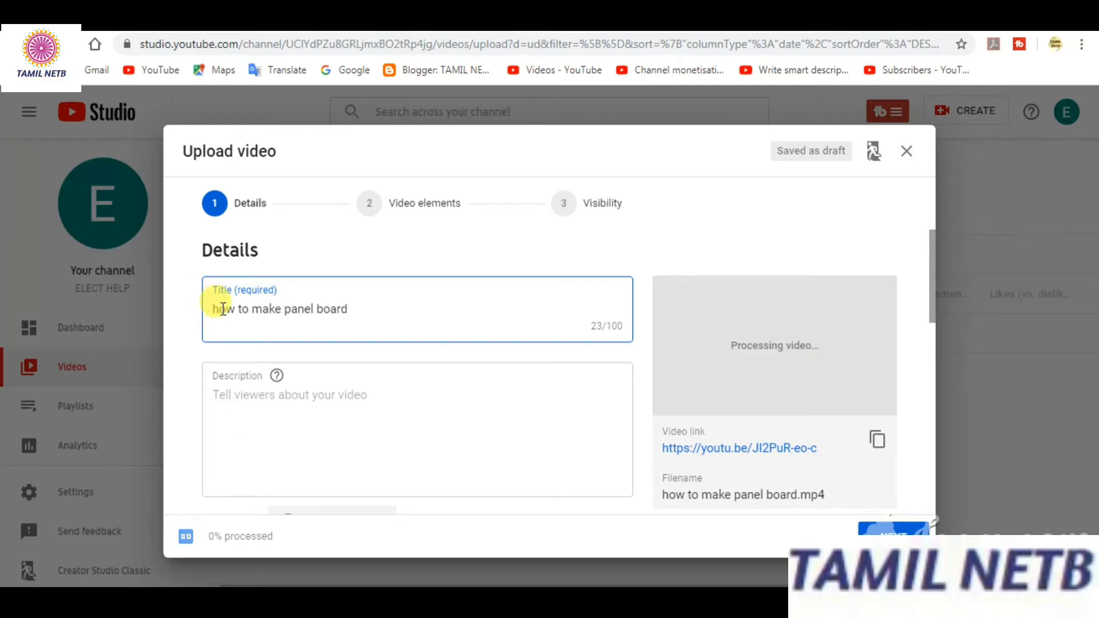
left_click(223, 310)
key("BackSpace")
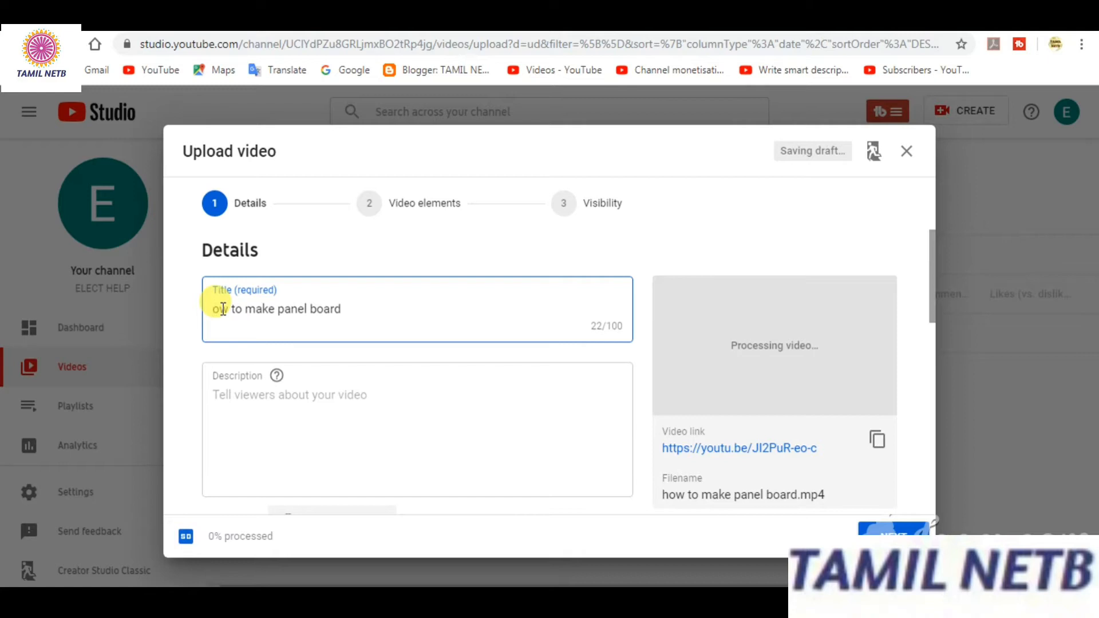
type("H")
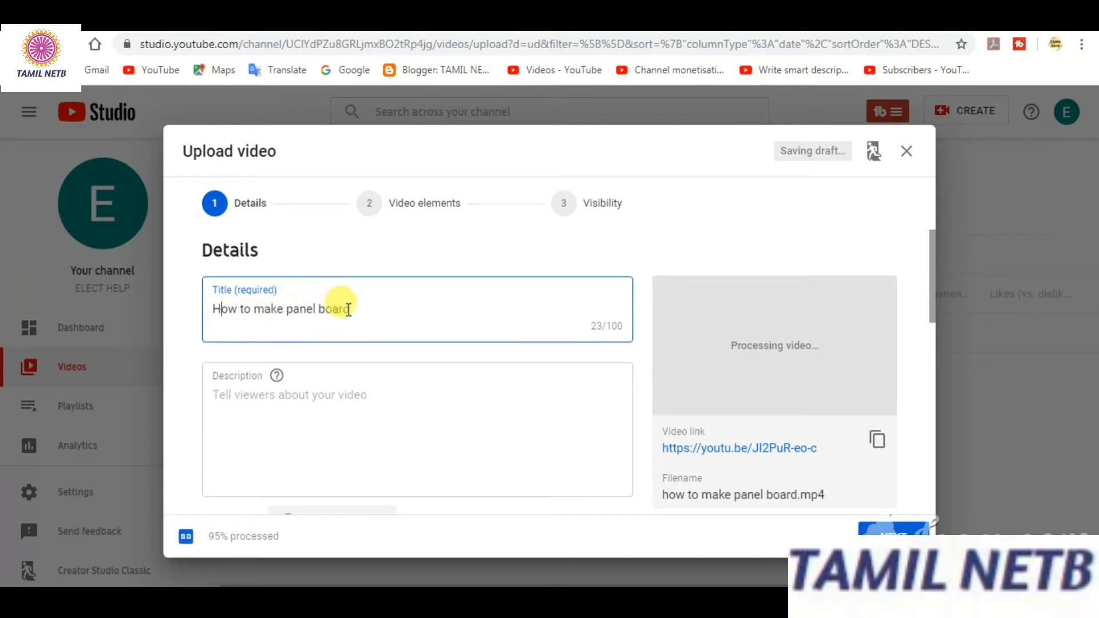
Copy the full video title and paste it into the description
left_click_drag(347, 308, 198, 311)
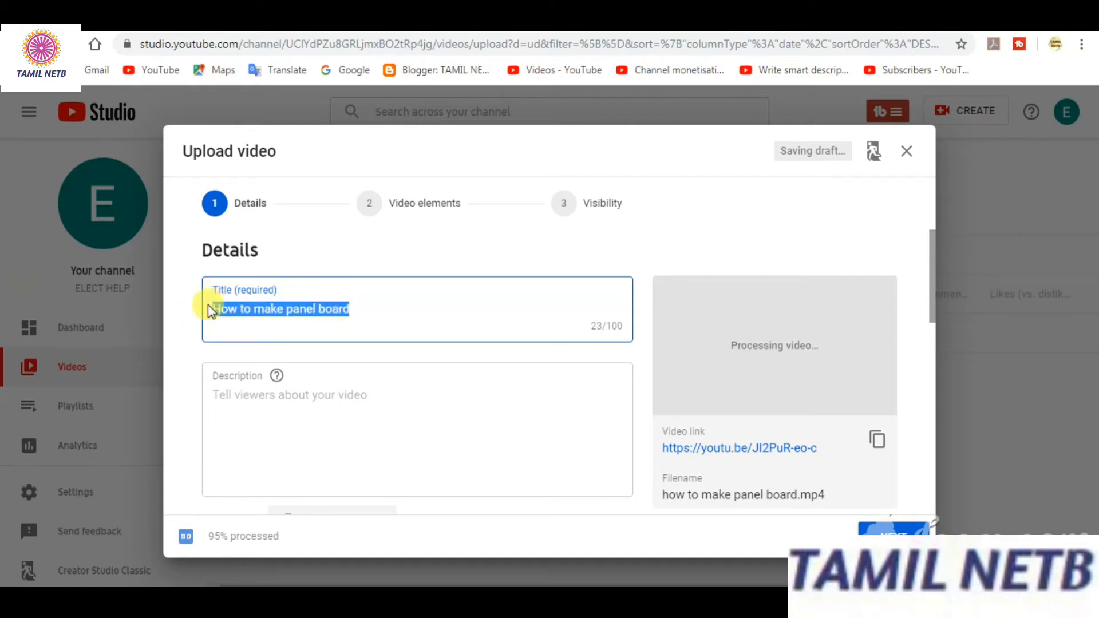
right_click(218, 310)
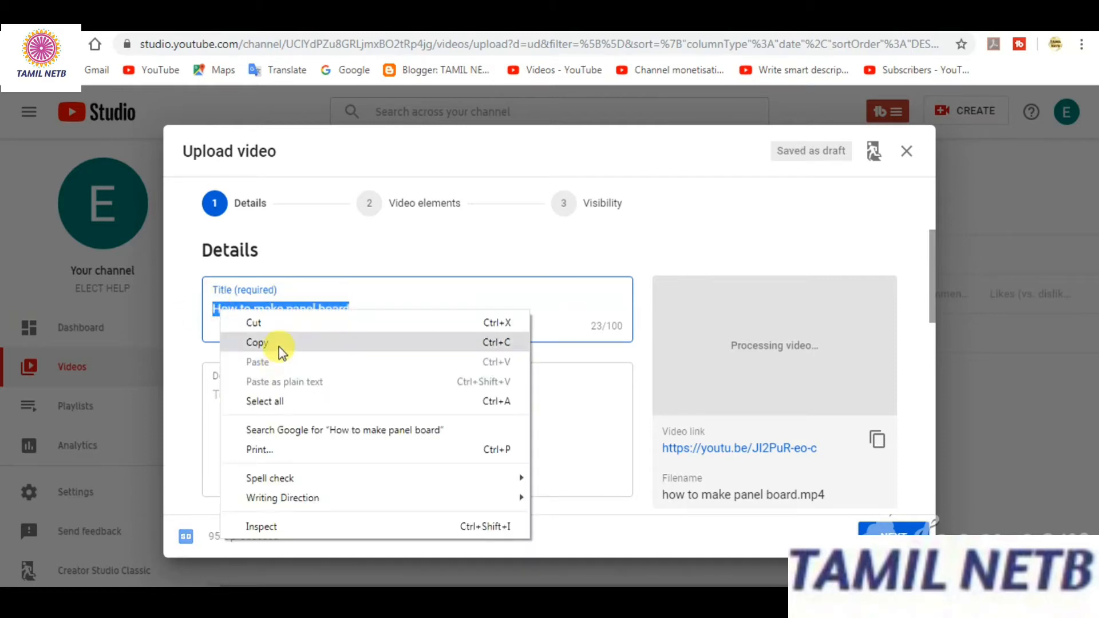
left_click(278, 346)
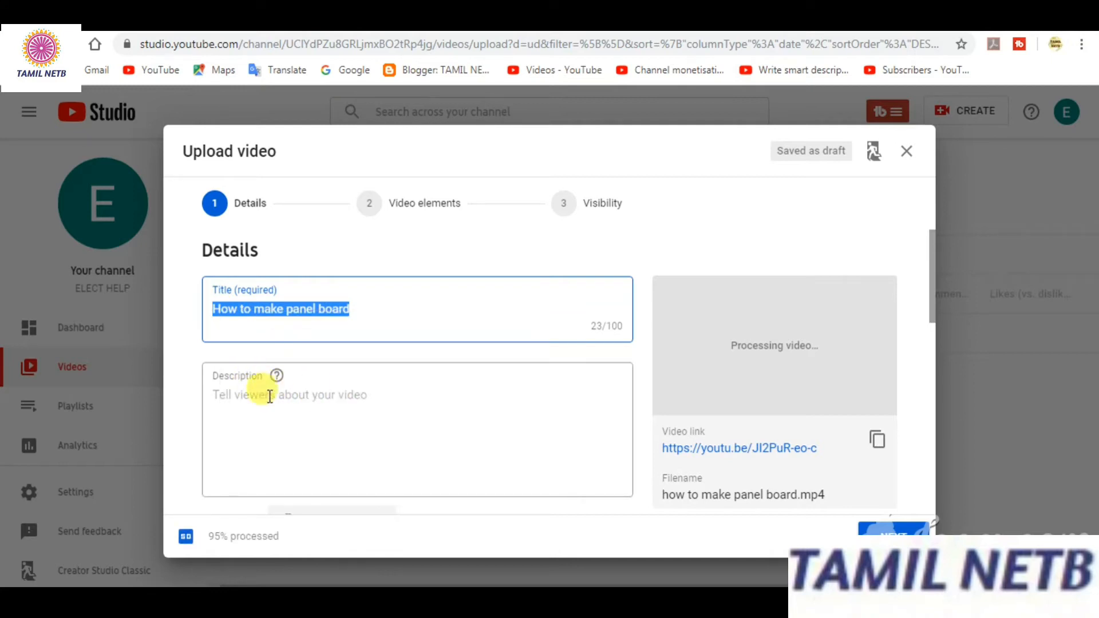
left_click(276, 397)
right_click(276, 396)
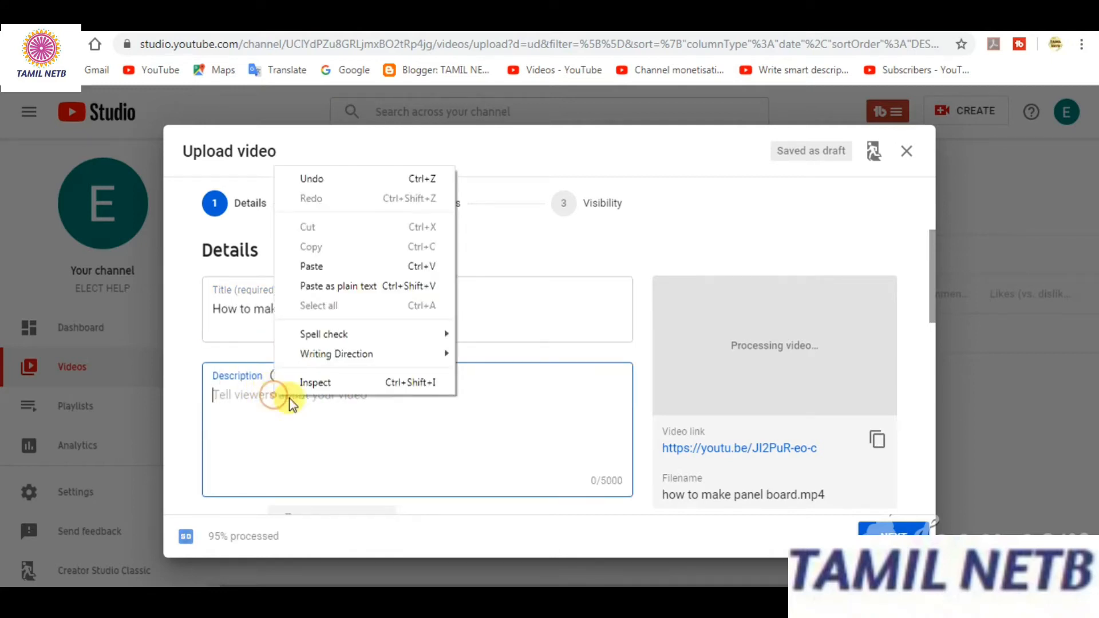
left_click(326, 263)
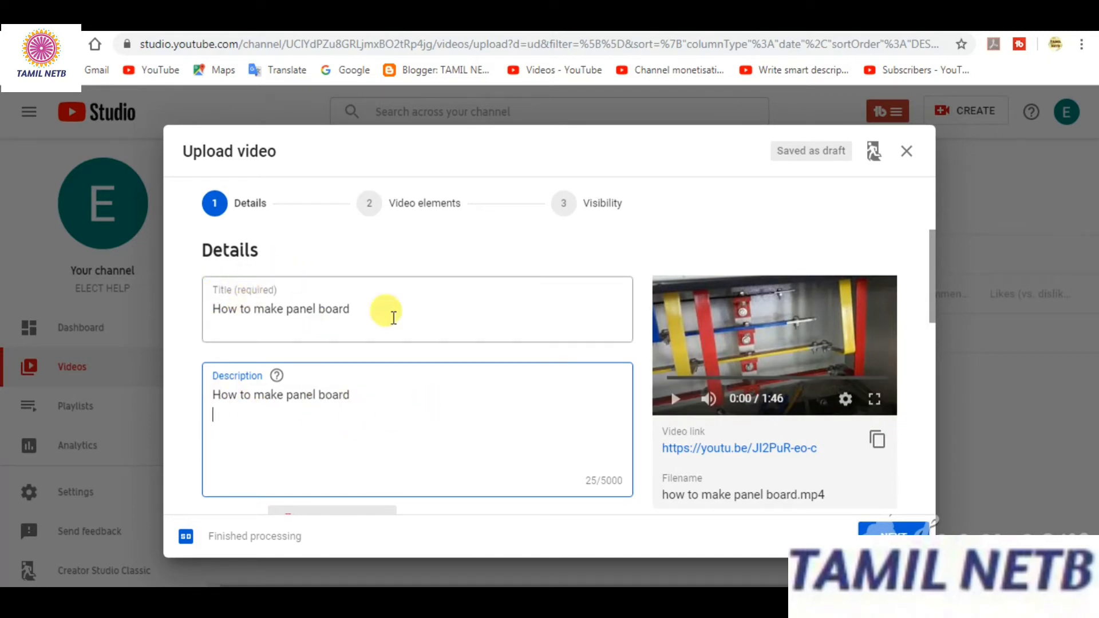
Examine the thumbnail options and the help note on uploading custom thumbnails
scroll(450, 437, "down", 3)
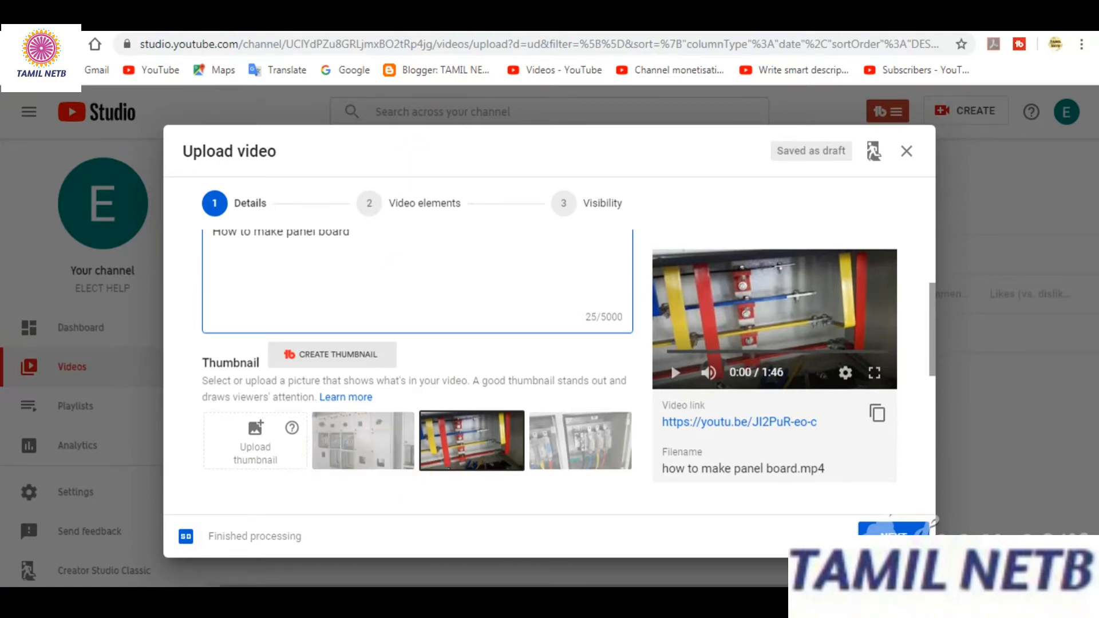
left_click(115, 22)
mouse_move(291, 427)
Create a public playlist titled "ELECT HELP" and assign the video to it
scroll(291, 427, "down", 2)
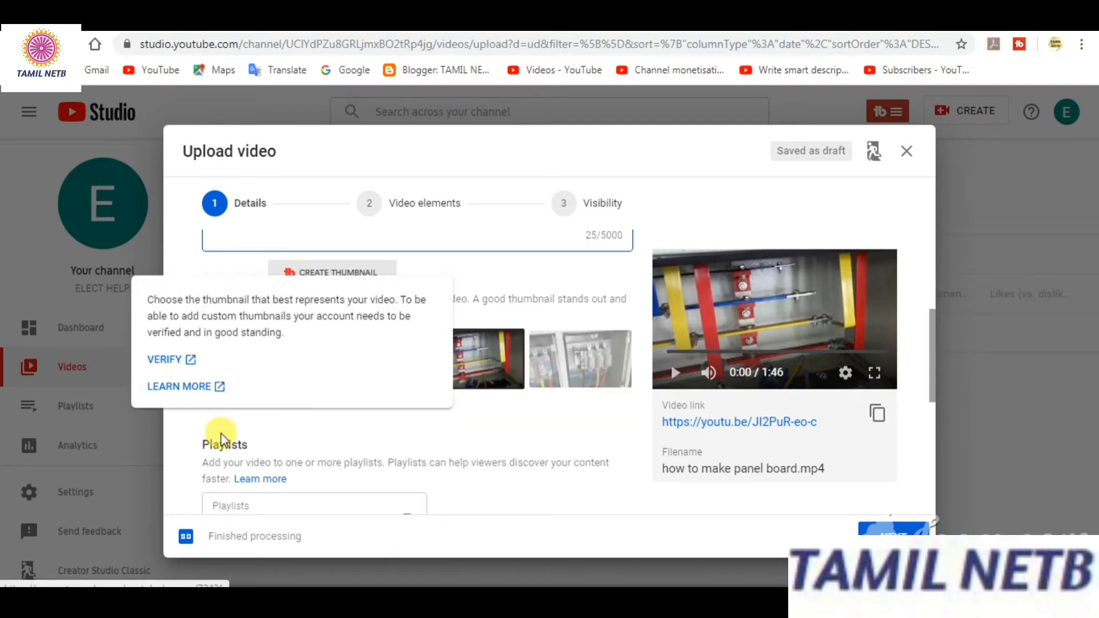
scroll(283, 461, "down", 3)
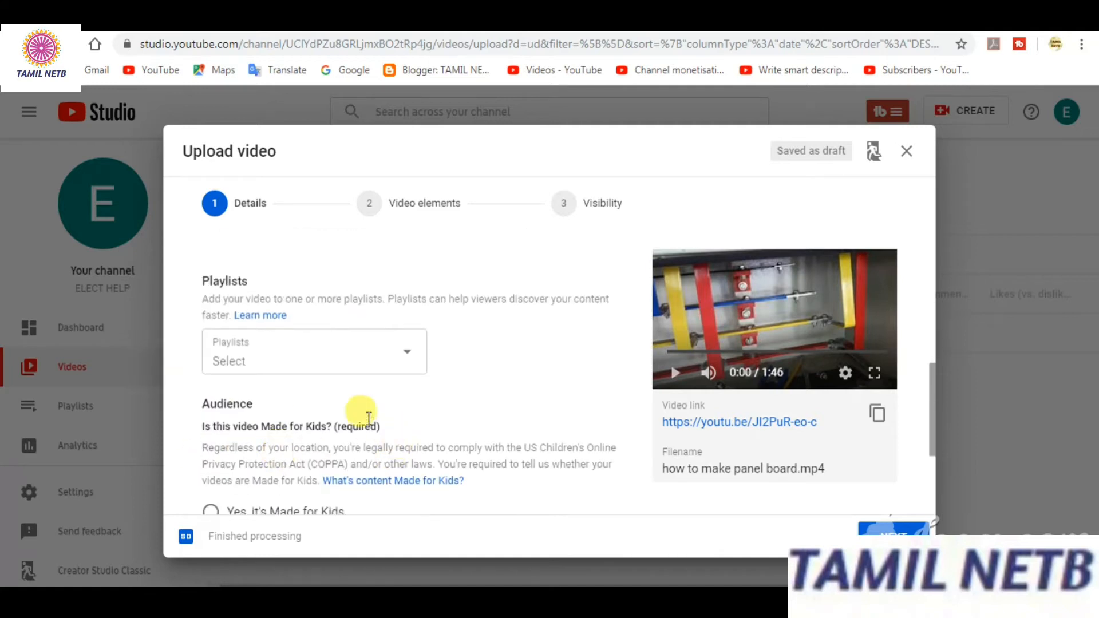
left_click(410, 362)
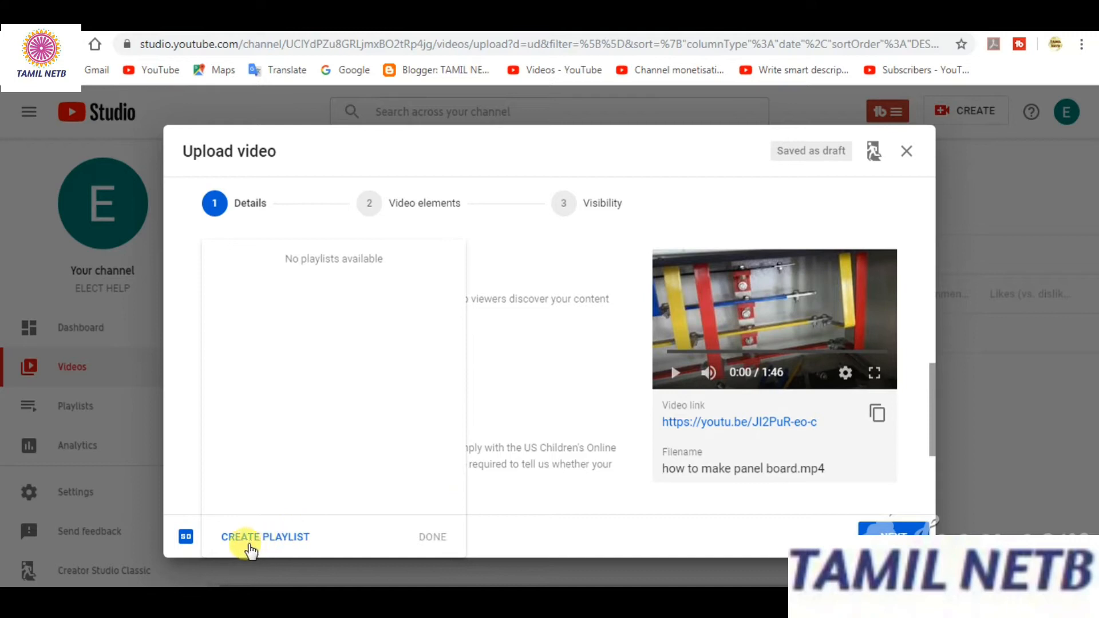
left_click(286, 538)
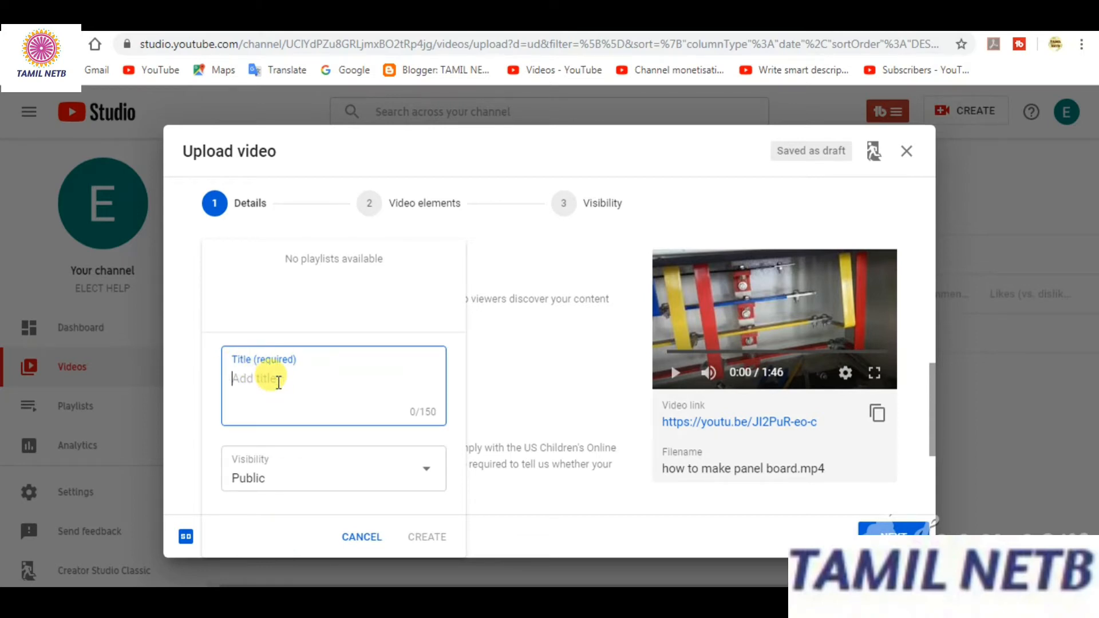
type("ELECT HELP")
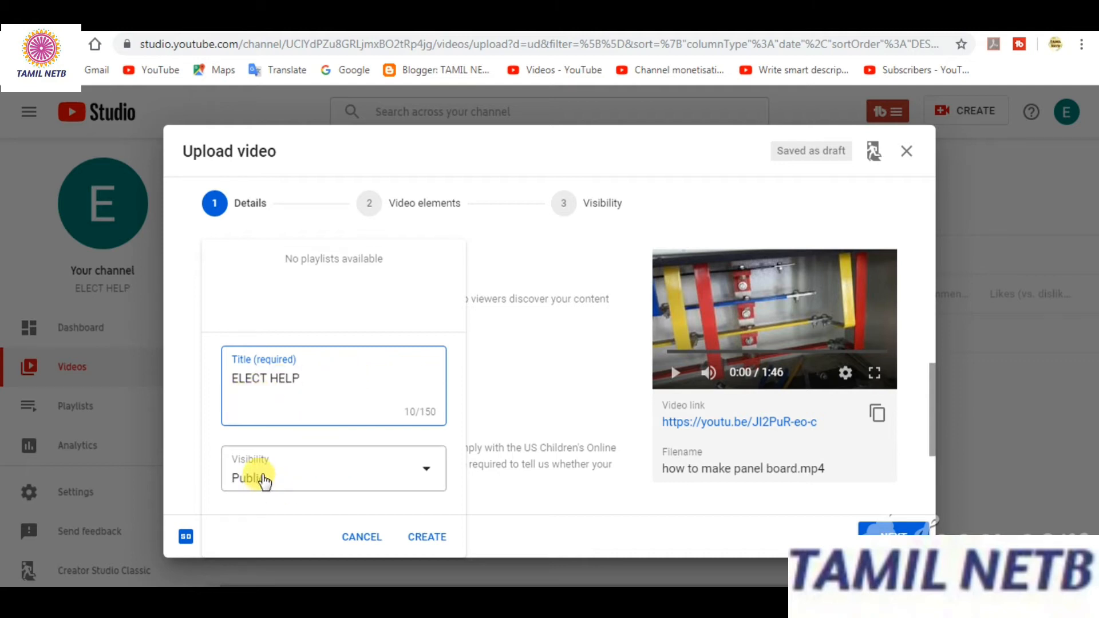
left_click(426, 475)
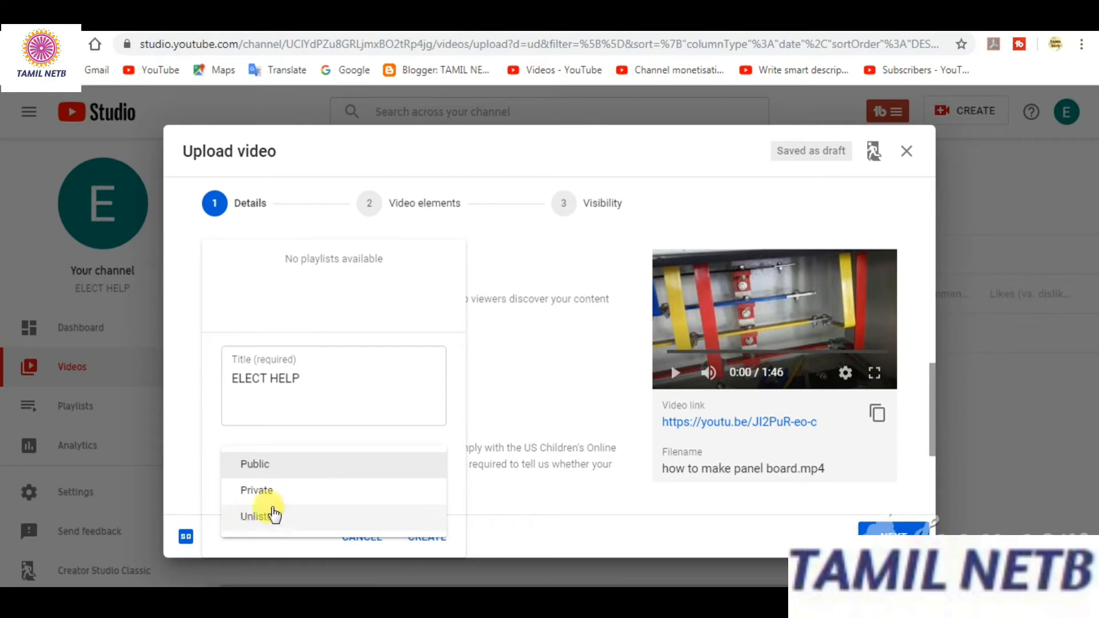
left_click(269, 475)
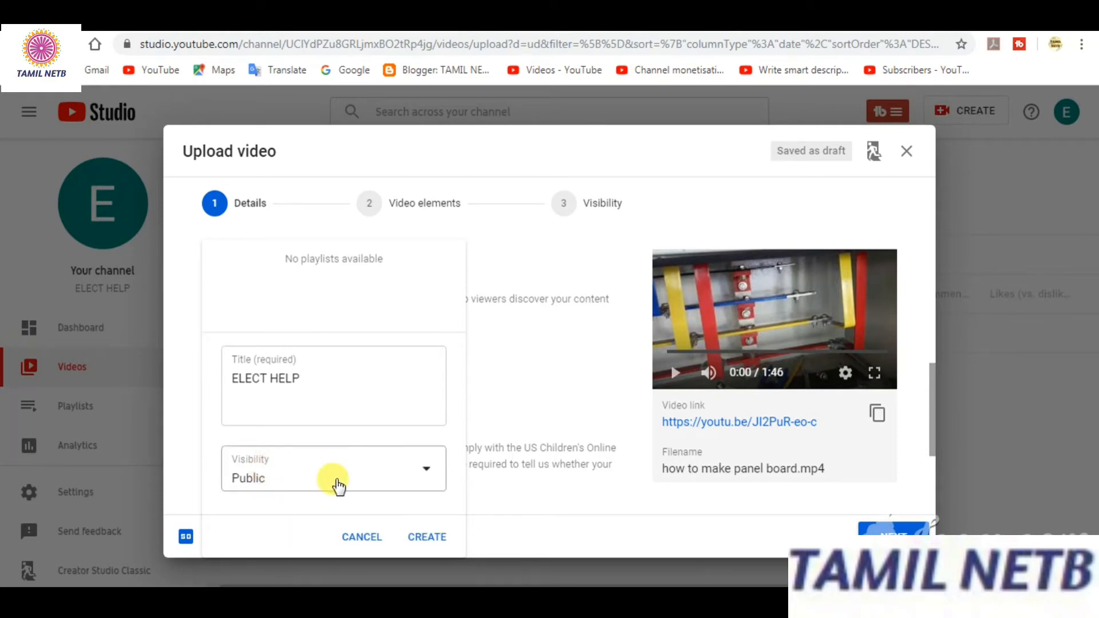
left_click(427, 539)
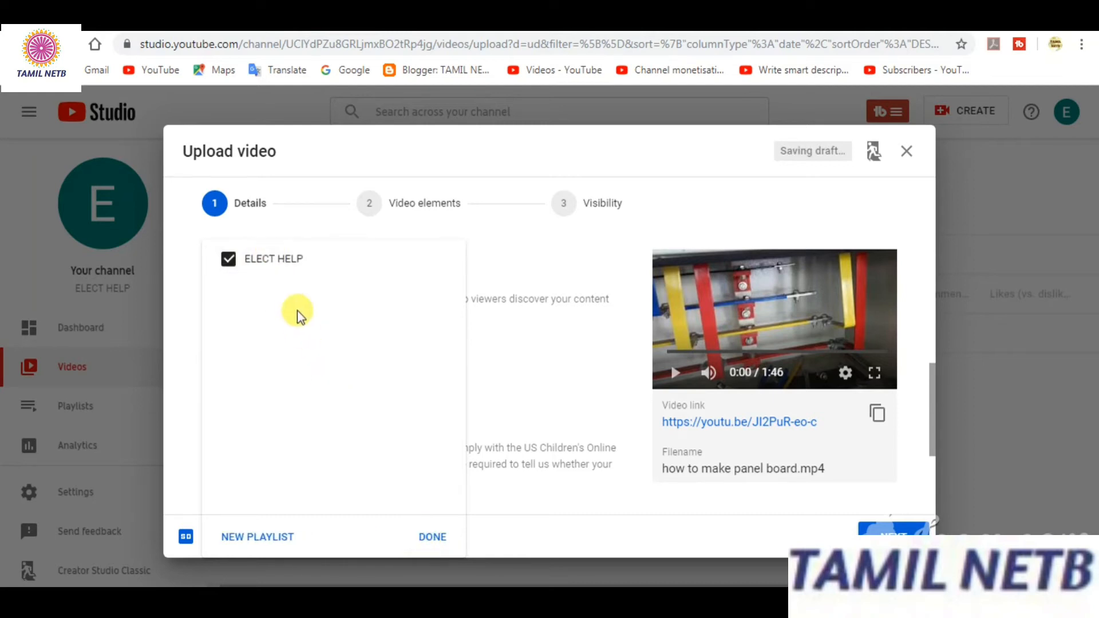
left_click(253, 268)
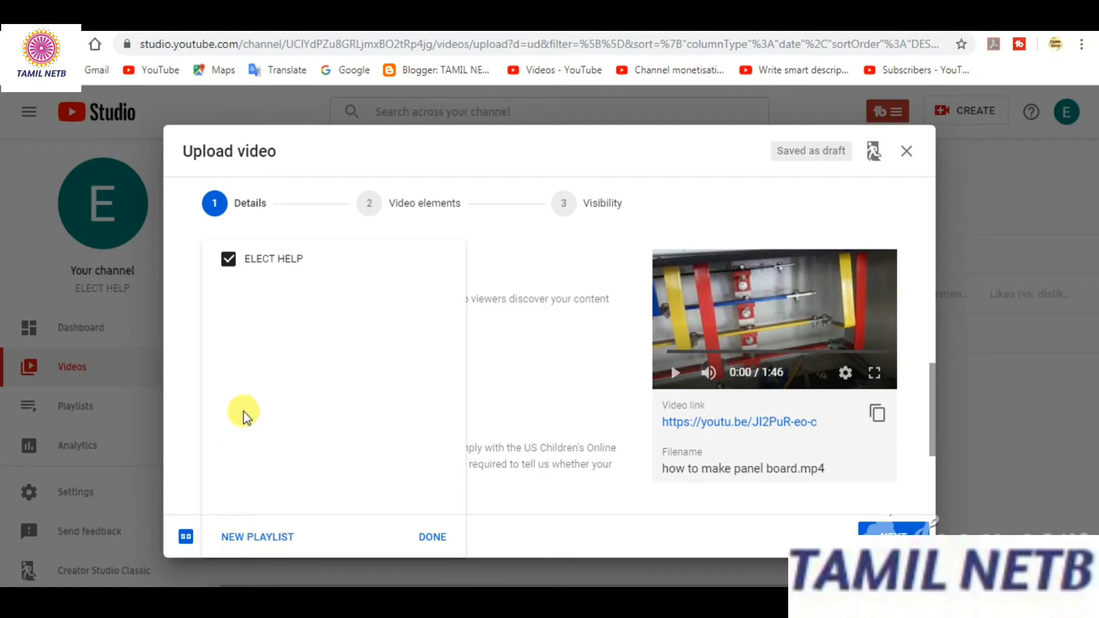
left_click(430, 540)
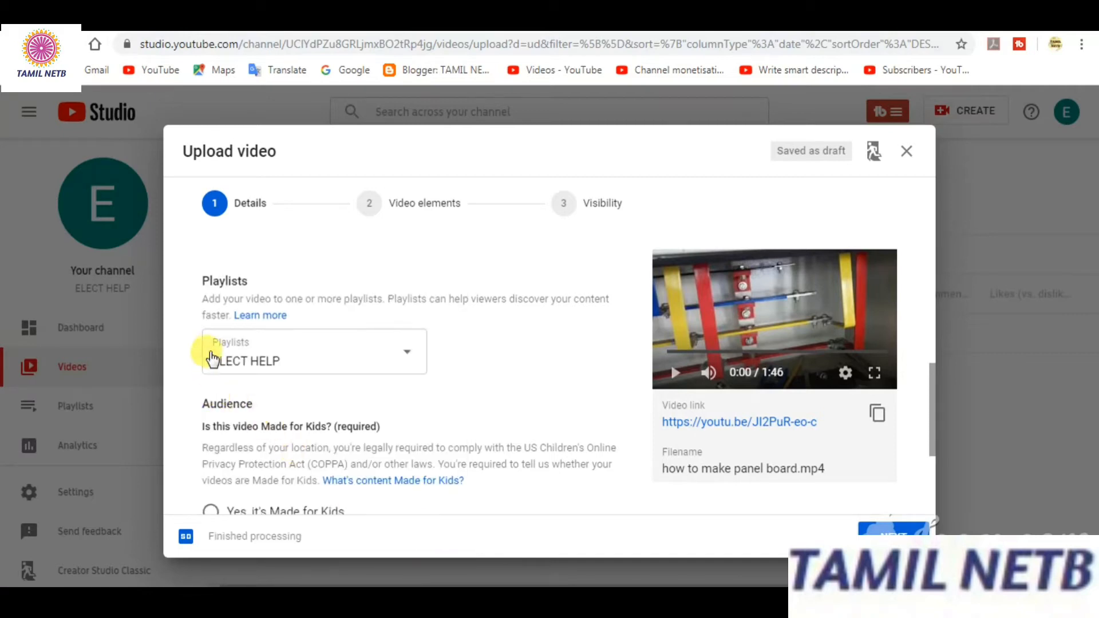
Declare in the Audience section that the video is not made for kids
scroll(318, 384, "down", 1)
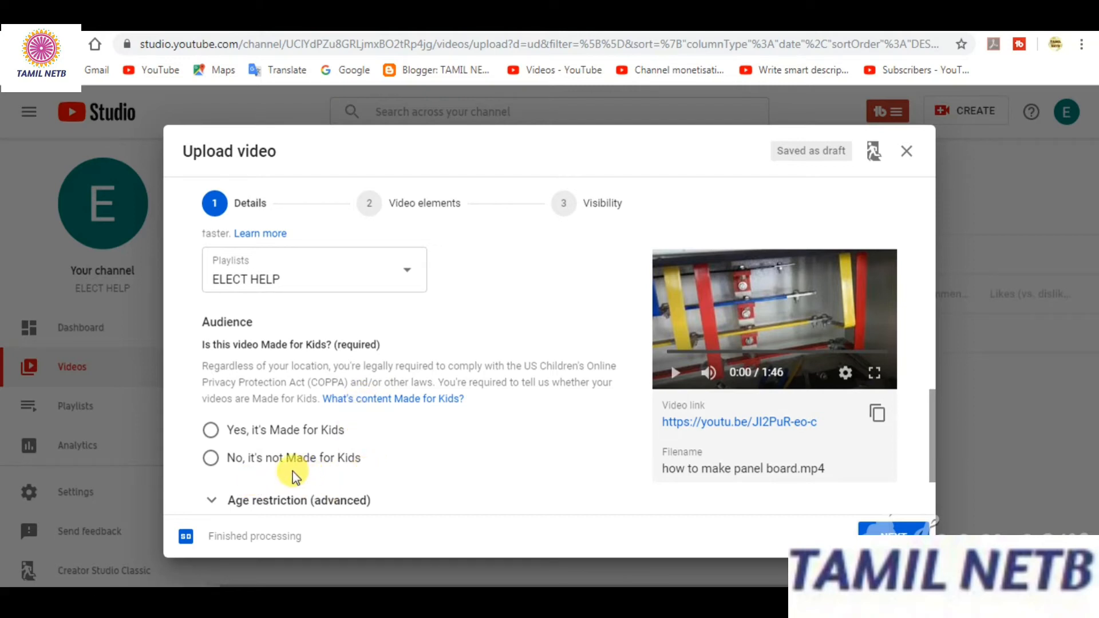
left_click(209, 464)
Examine the advanced age restriction choices for the video, then collapse them
scroll(433, 472, "down", 2)
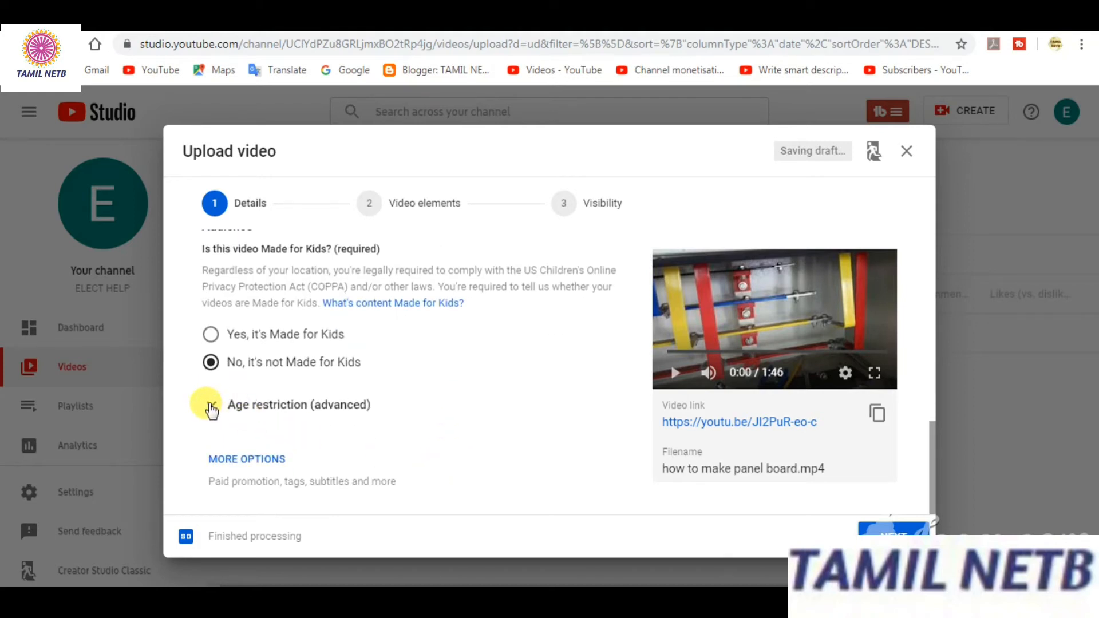
left_click(211, 408)
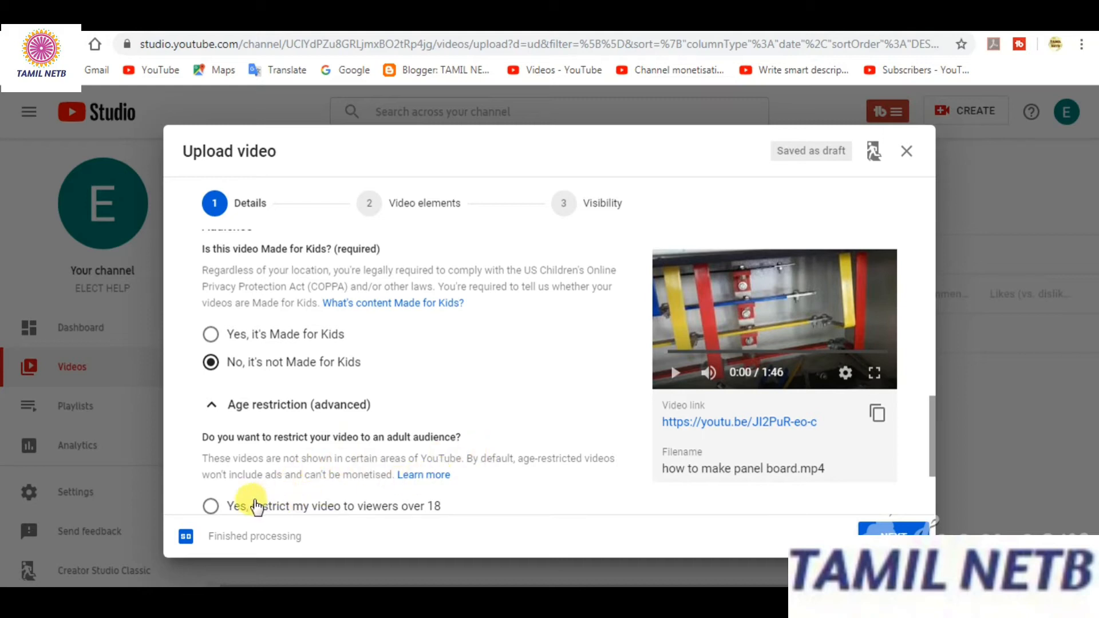
left_click(212, 406)
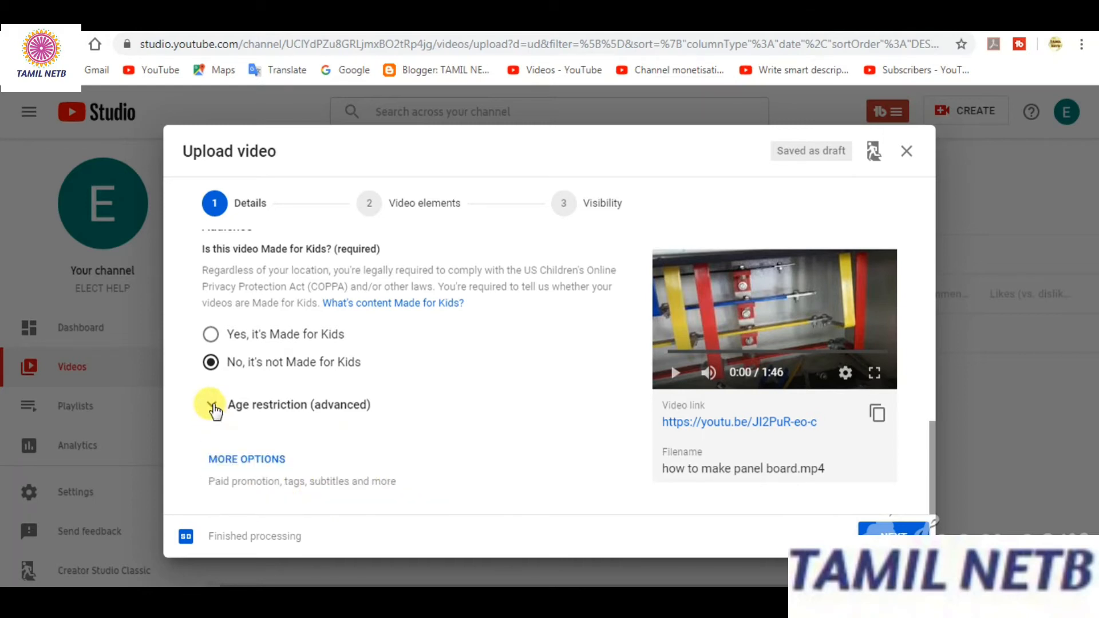
left_click(212, 406)
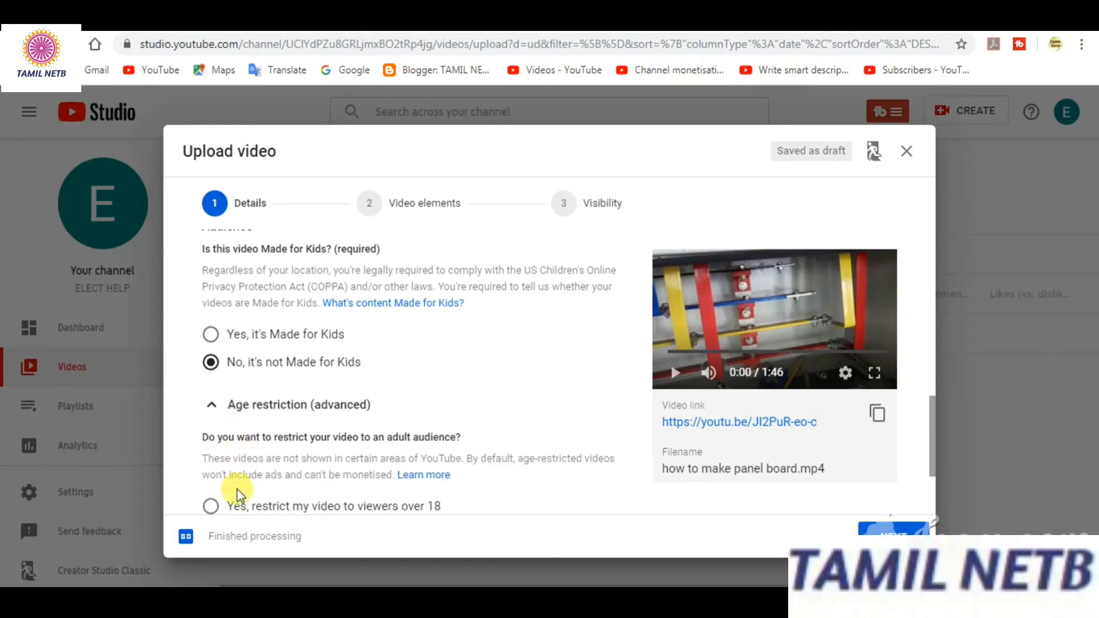
scroll(211, 515, "down", 2)
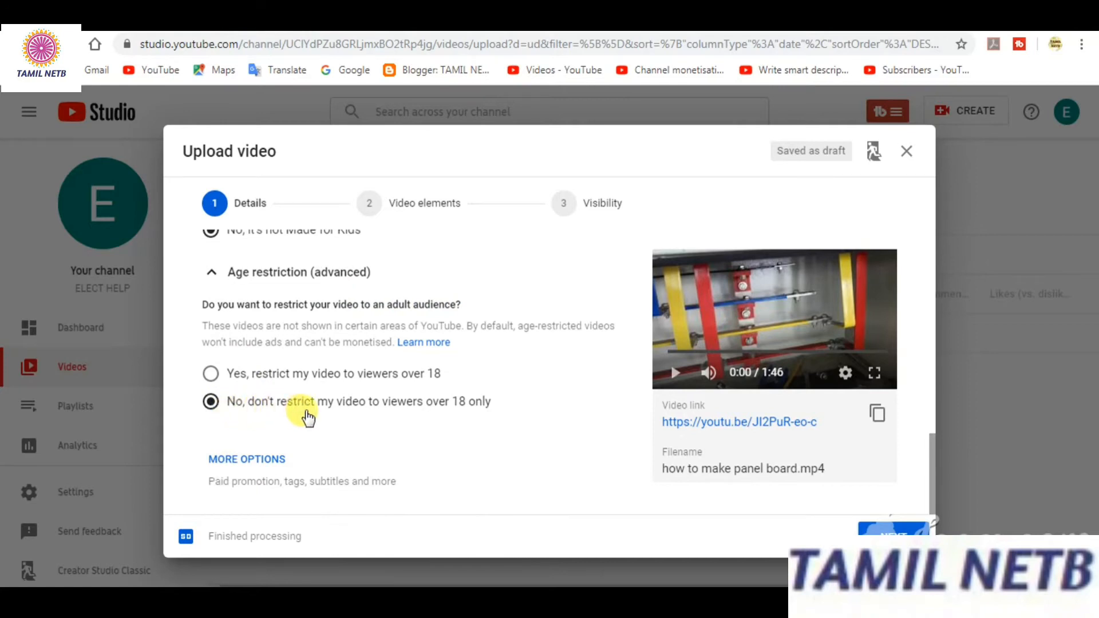
scroll(320, 417, "up", 3)
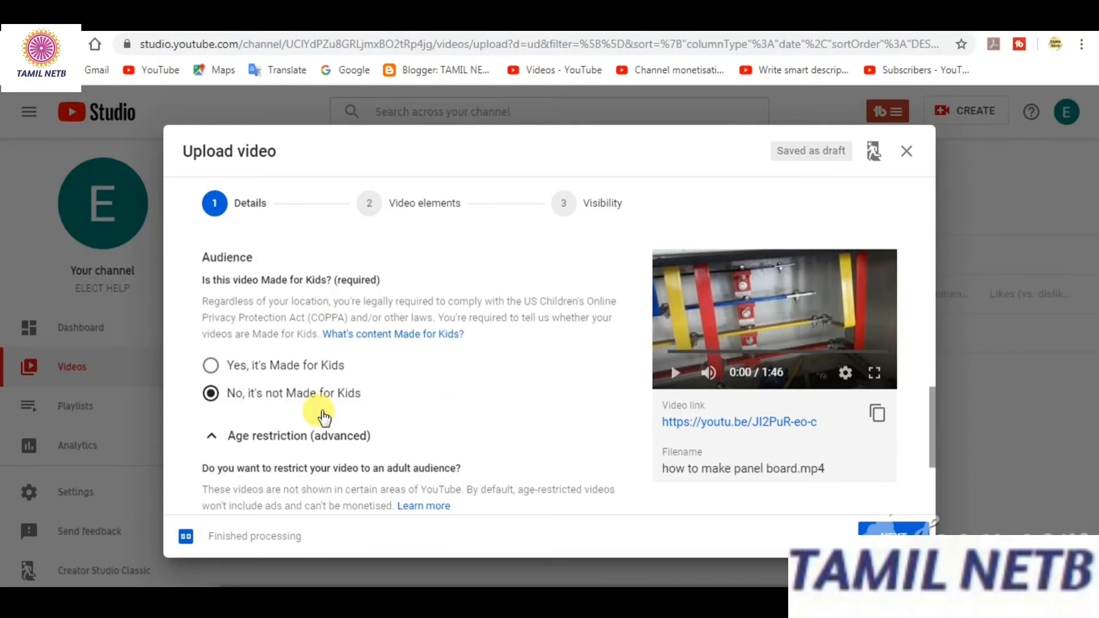
left_click(210, 438)
scroll(307, 421, "down", 1)
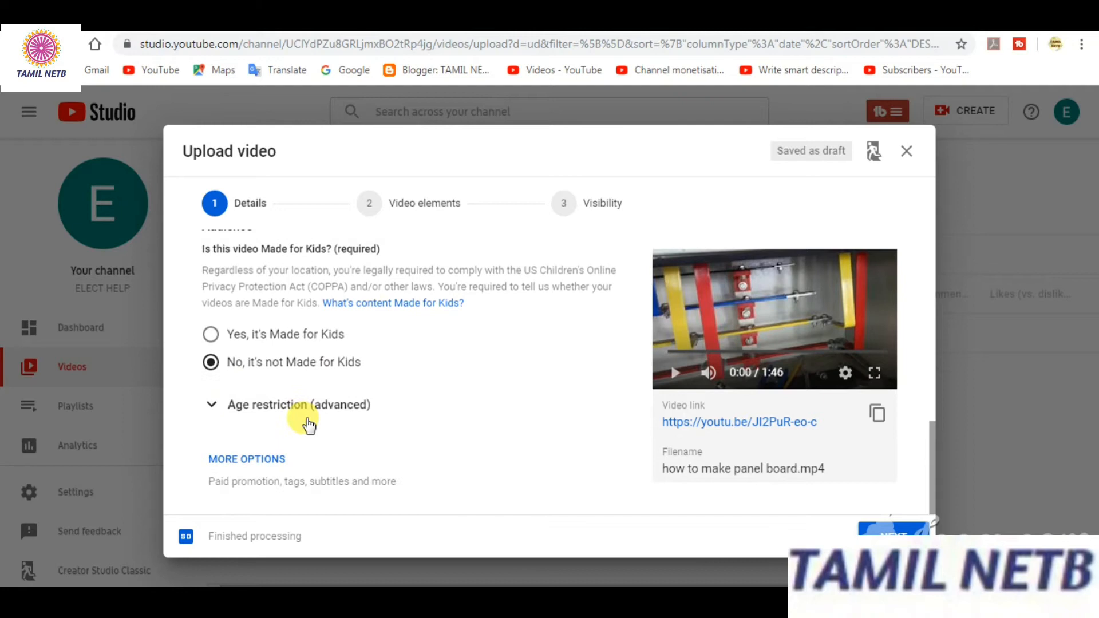
Show the additional upload options and add the tag "ELECT" to the video, dismissing the related search terms
left_click(246, 461)
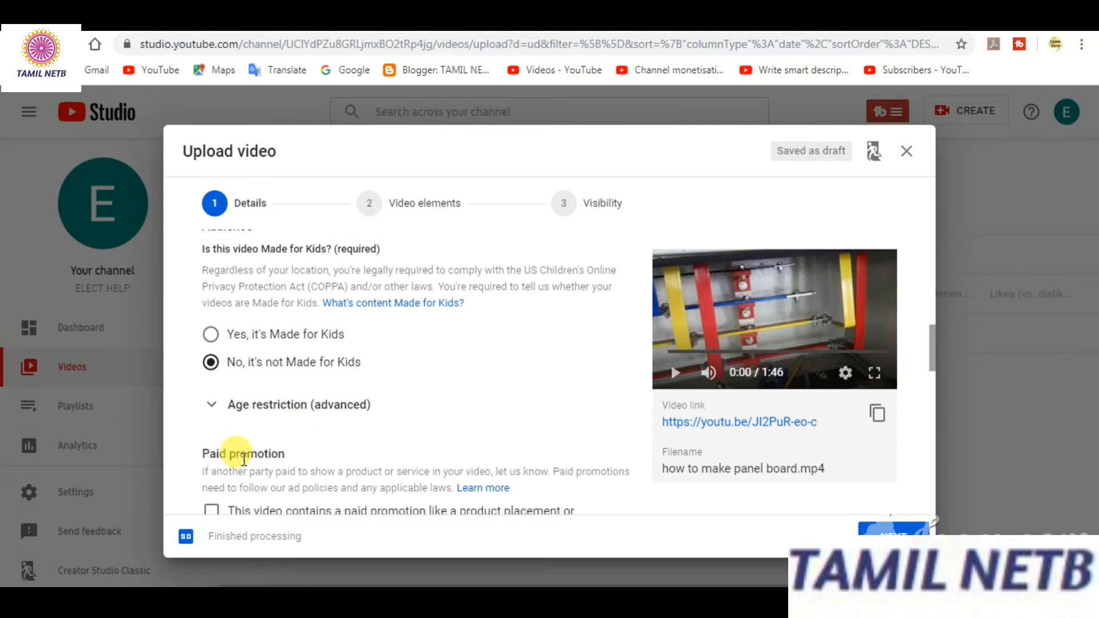
scroll(283, 479, "down", 3)
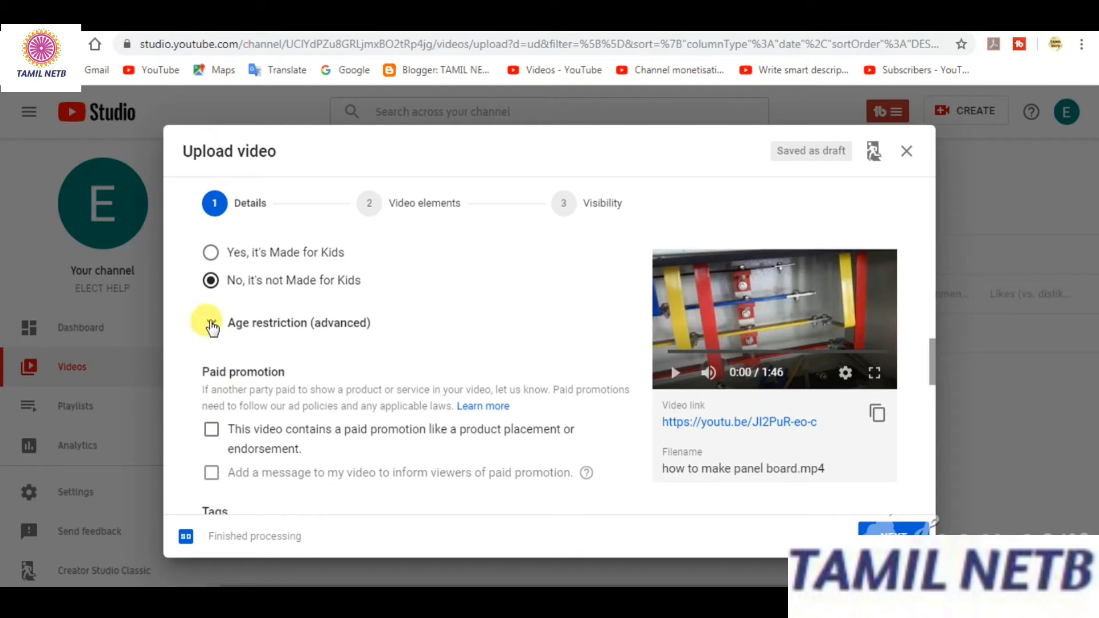
scroll(212, 328, "down", 3)
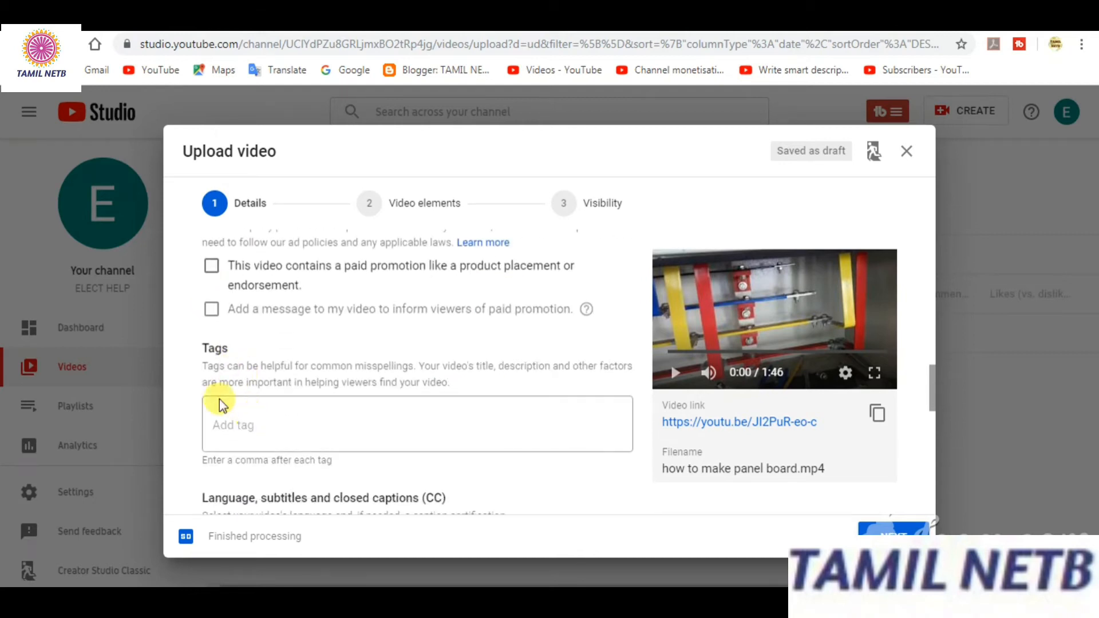
left_click(316, 424)
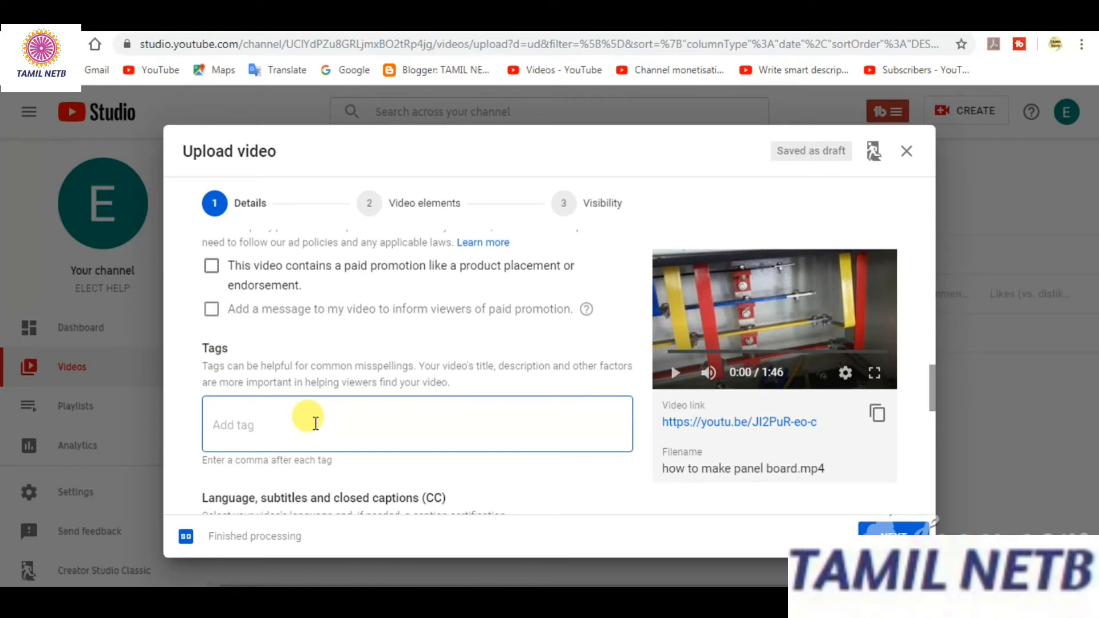
type("ELECT")
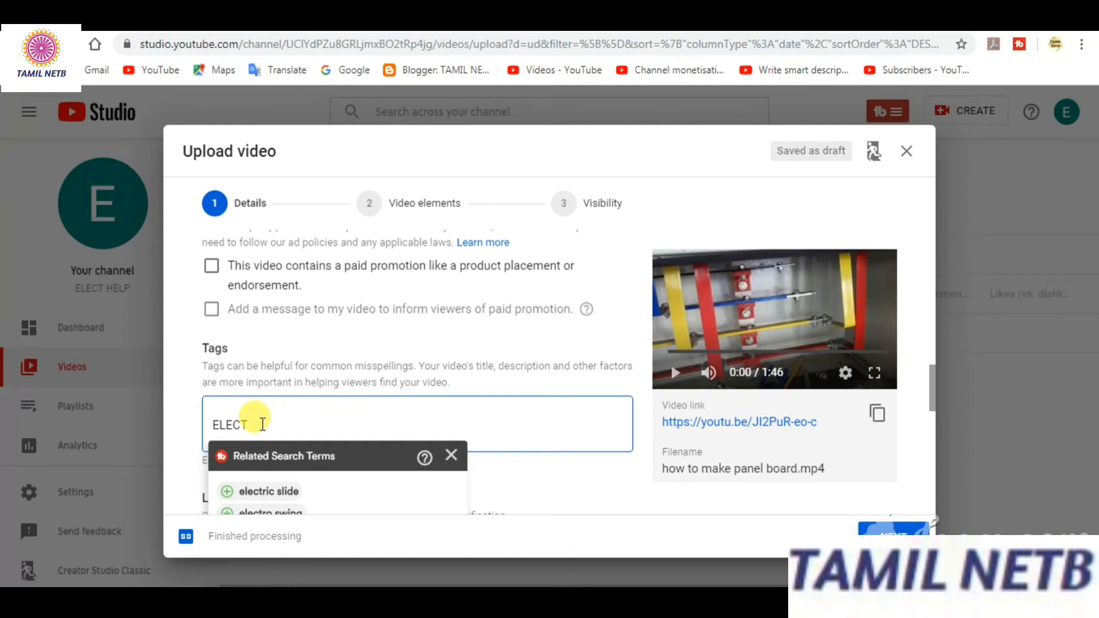
scroll(262, 424, "down", 1)
scroll(252, 429, "up", 1)
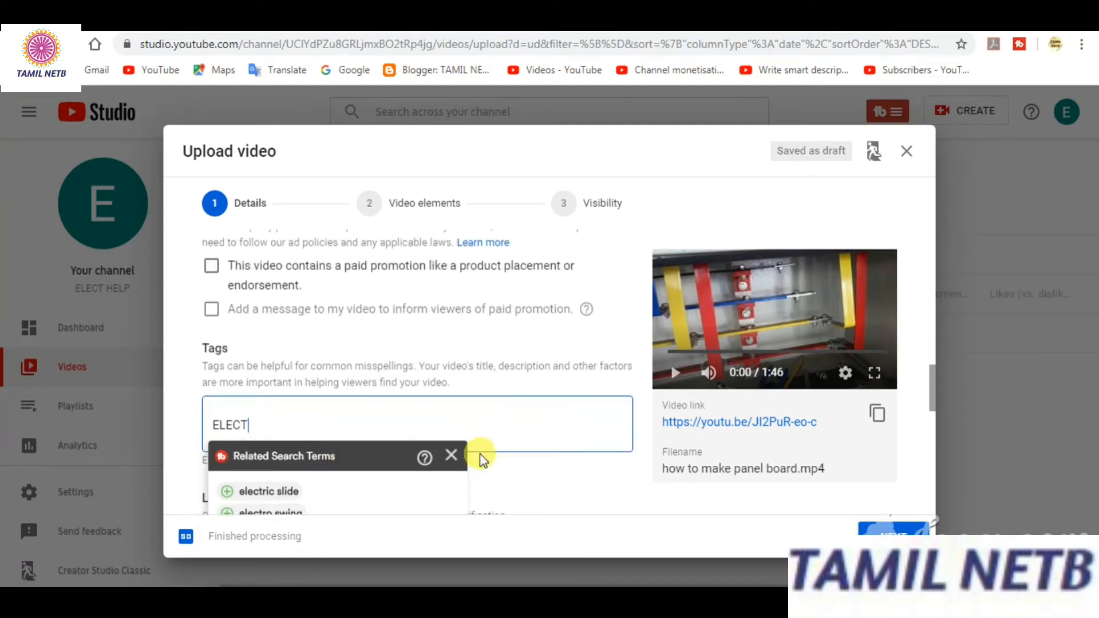
left_click(450, 461)
left_click(348, 425)
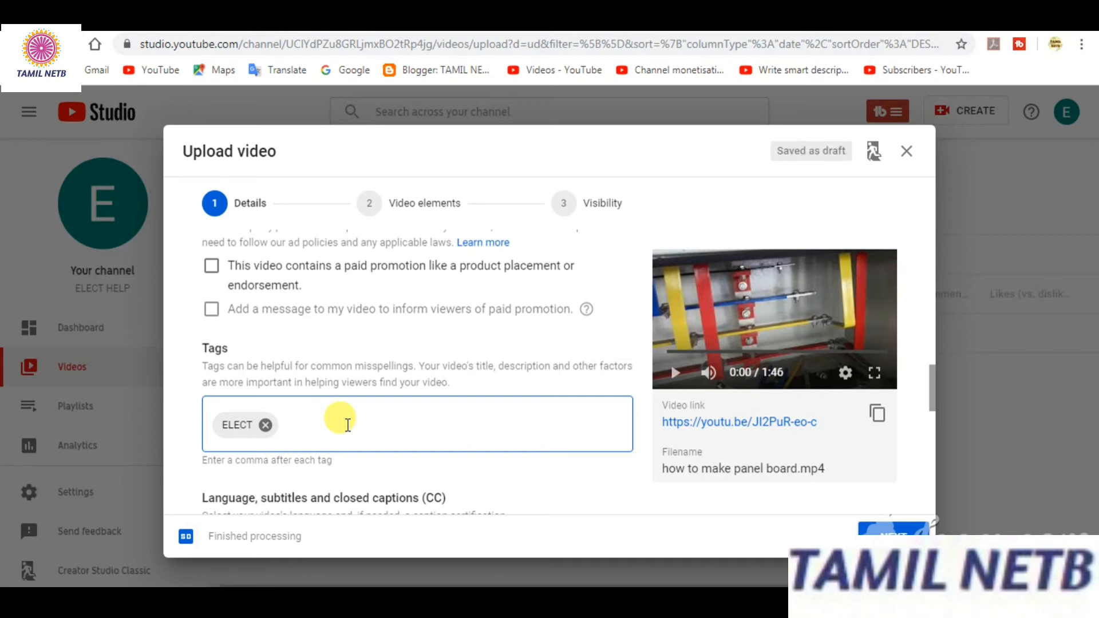
Add the tags "ELECTRICAL", "HELP" and "TAMIL" to the video
type("ELECTRICAL")
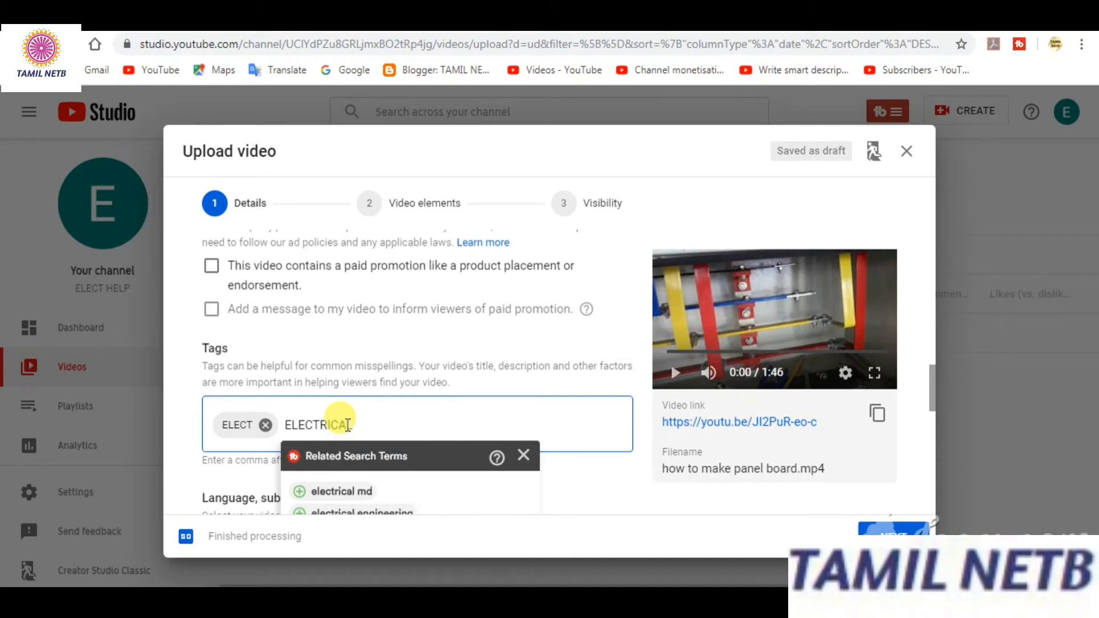
key("Return")
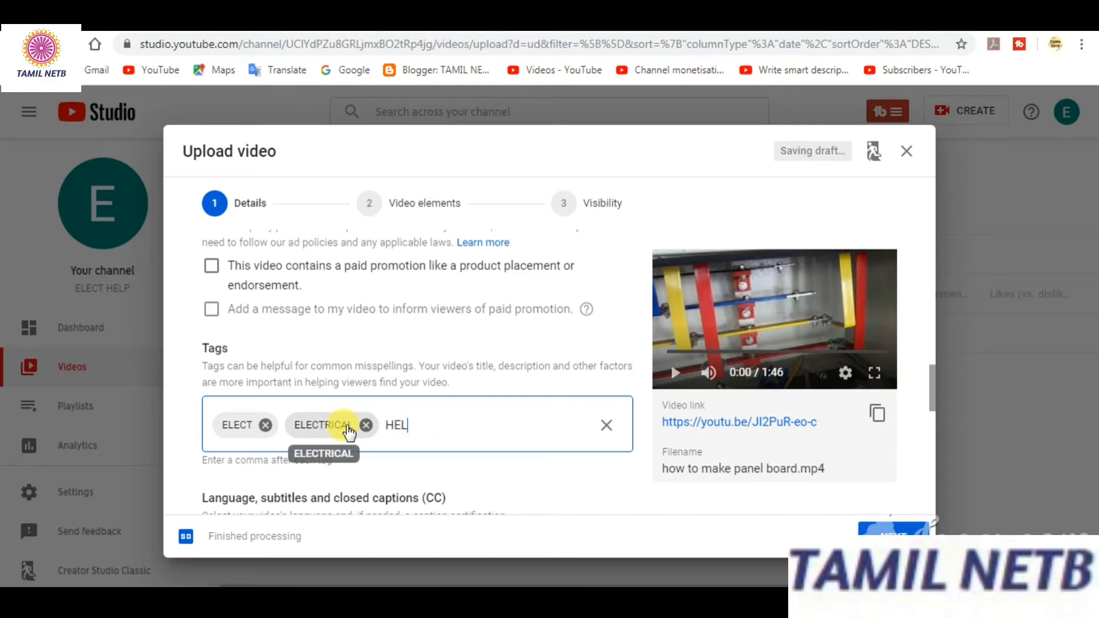
type("HELP")
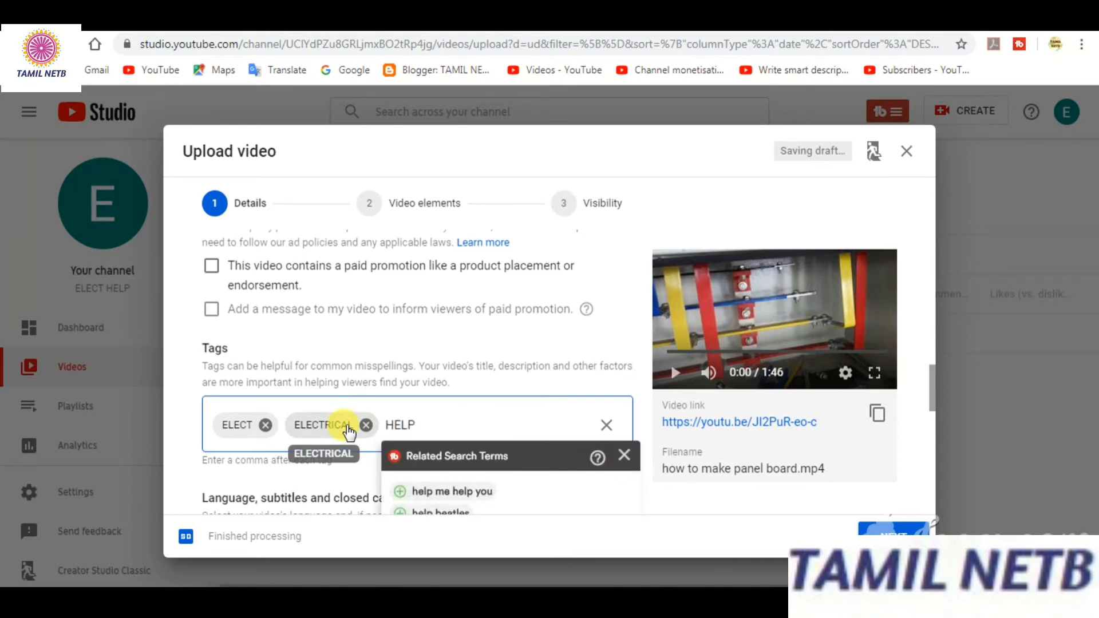
key("Return")
type("TA")
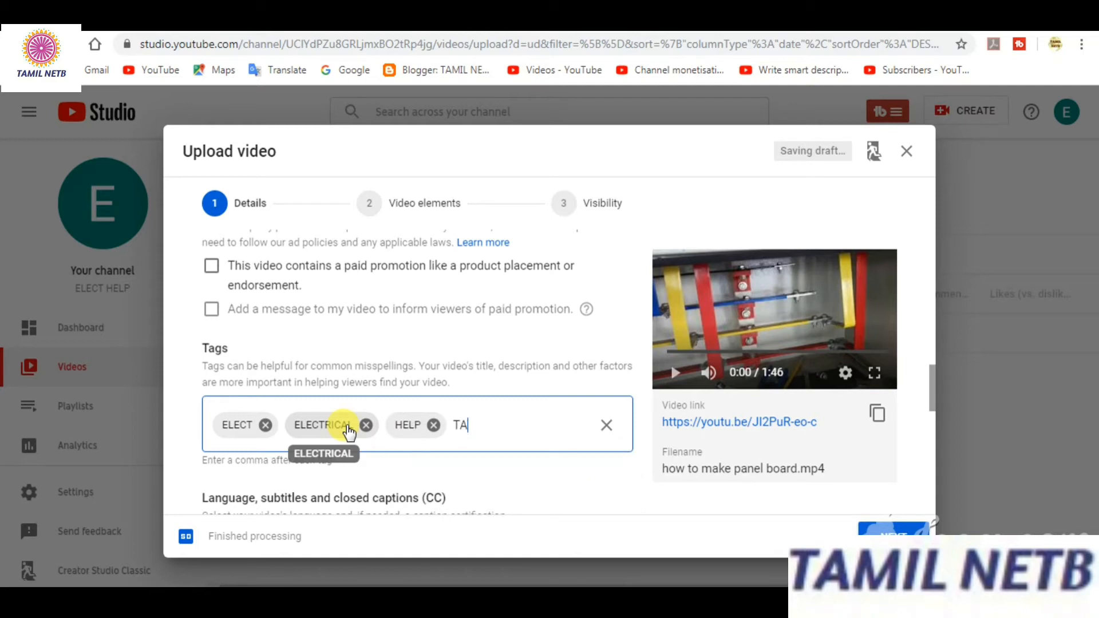
type("MIL")
key("Return")
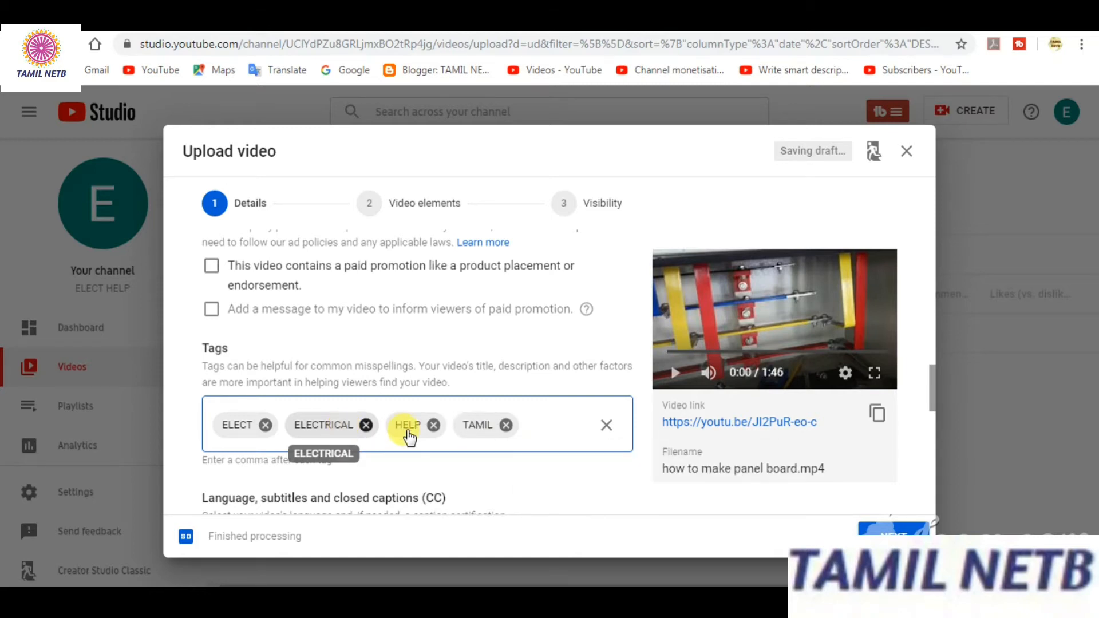
Look through the available video languages and close the list without choosing one
scroll(486, 444, "down", 3)
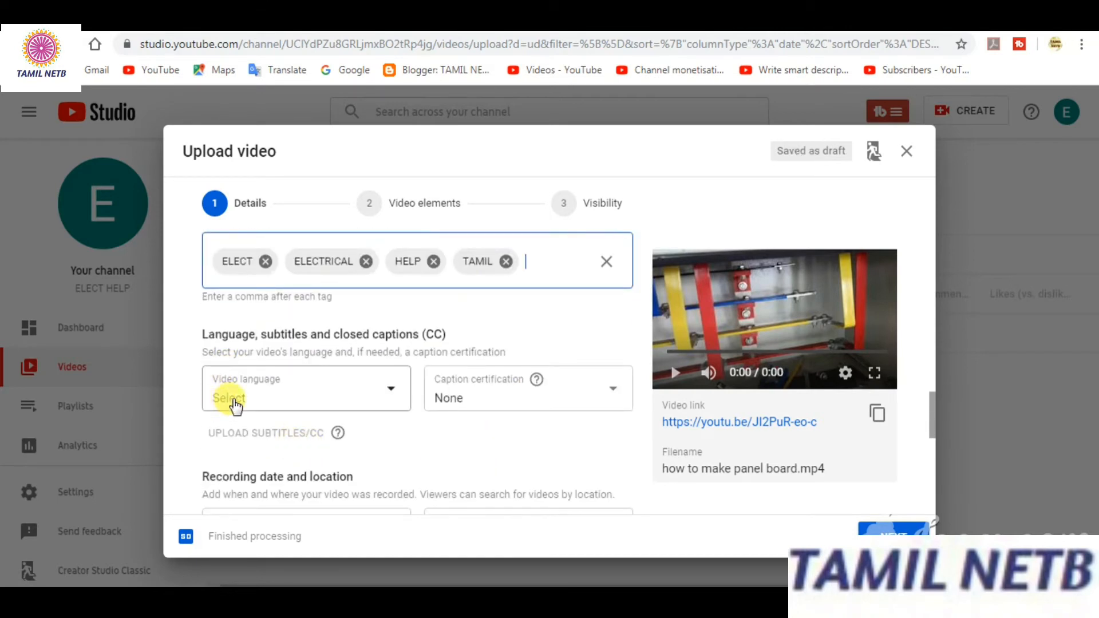
left_click(394, 394)
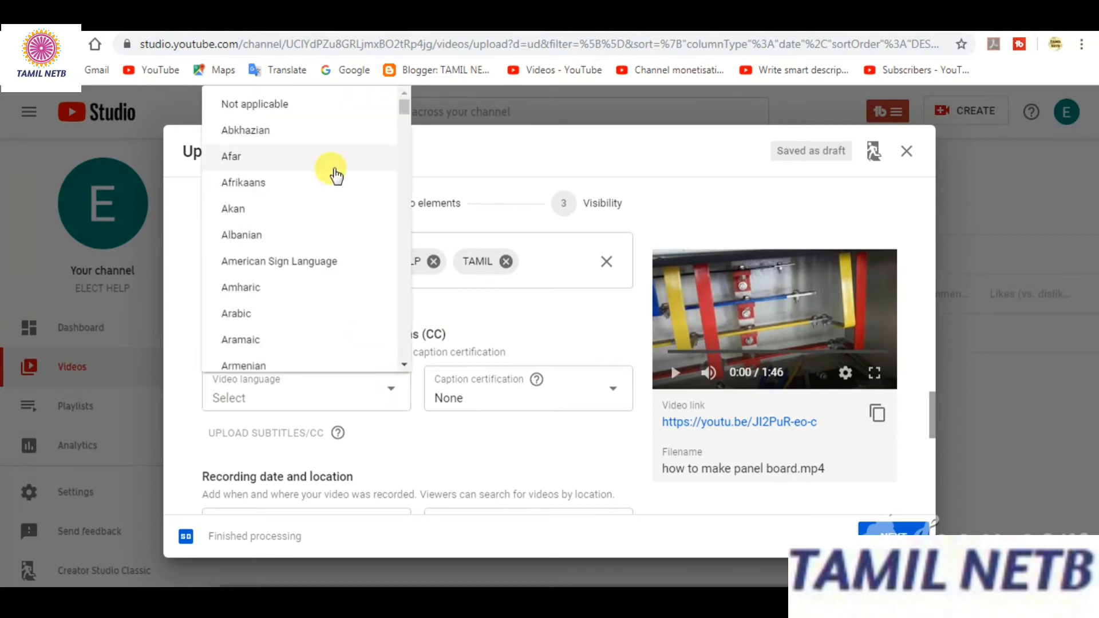
scroll(332, 179, "down", 5)
scroll(320, 229, "down", 5)
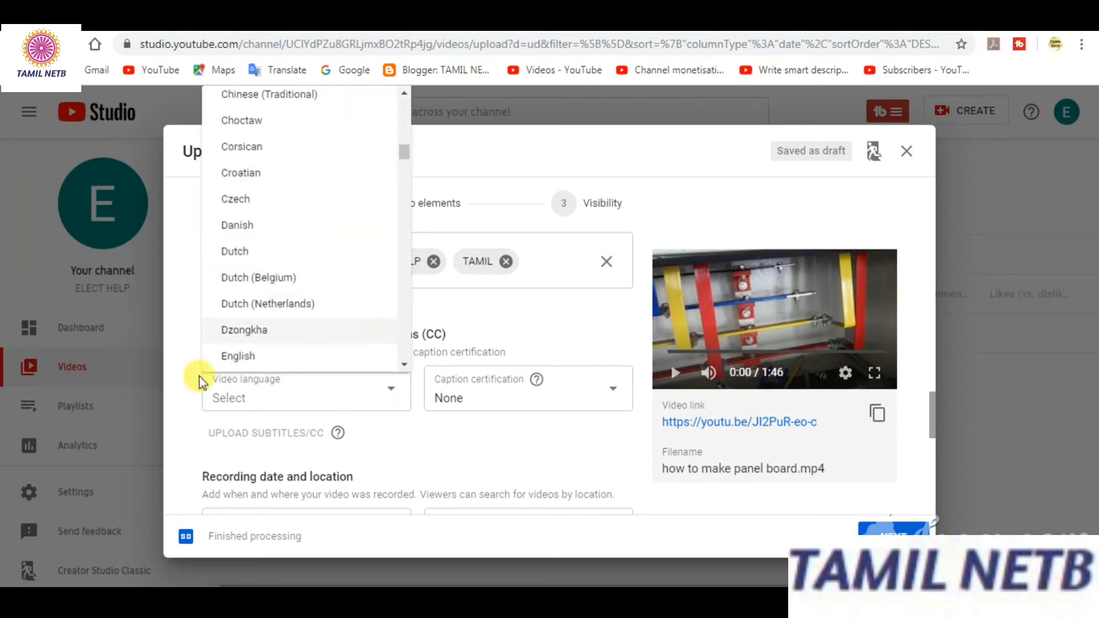
left_click(427, 450)
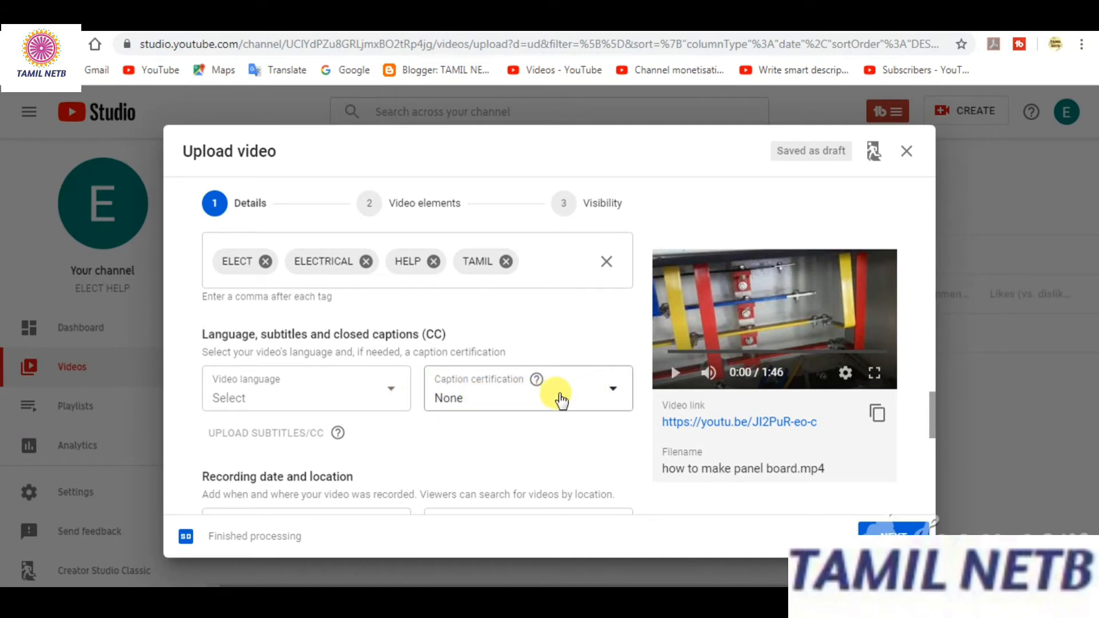
Set the video's recording date to 9 Dec 2019
scroll(562, 395, "down", 2)
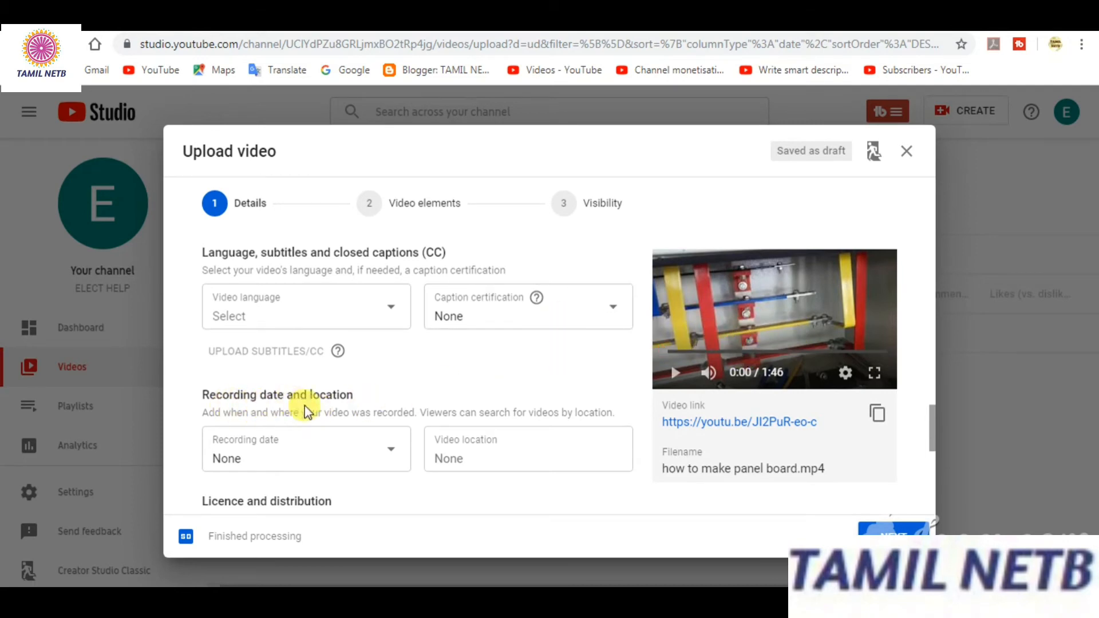
left_click(392, 463)
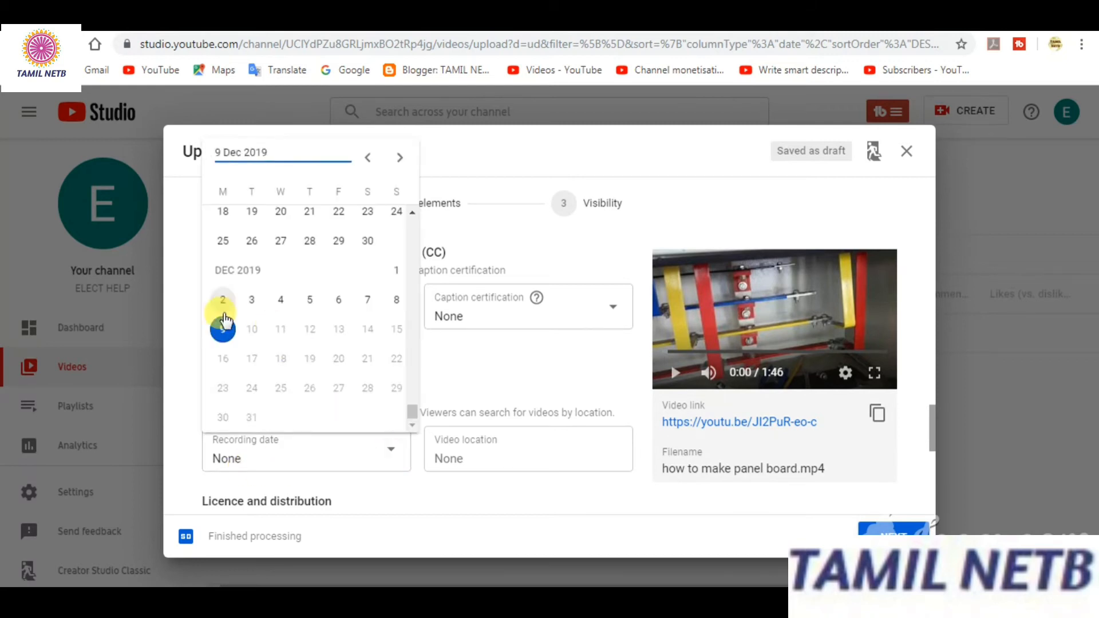
left_click(221, 329)
Search for "TAMIL NADU" as the video location and choose Tamil Nadu from the suggested places
left_click(541, 450)
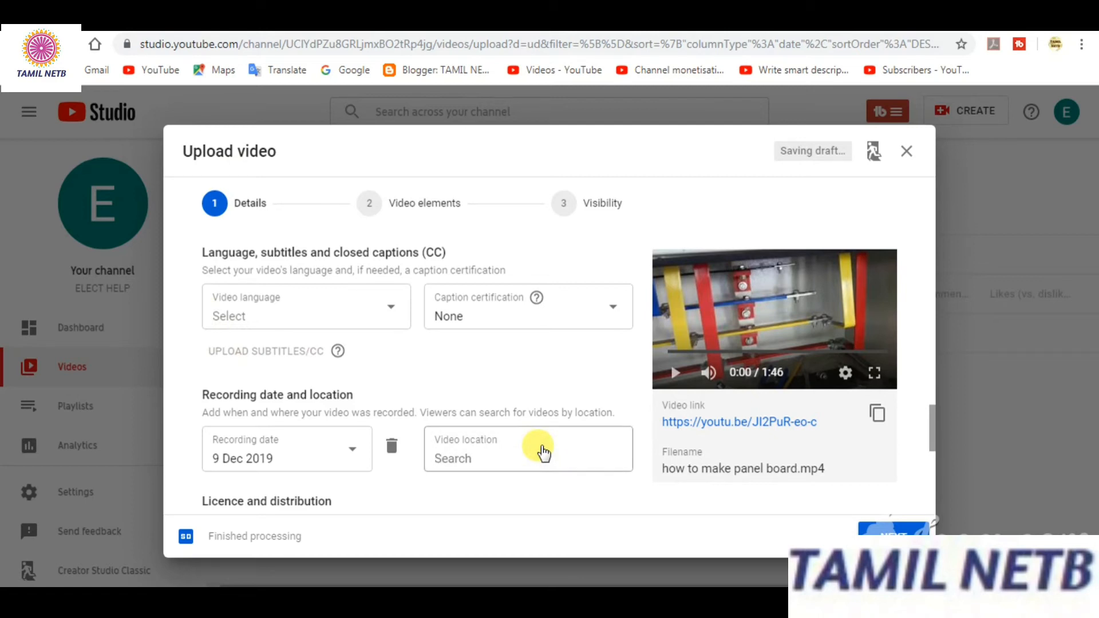
type("TA")
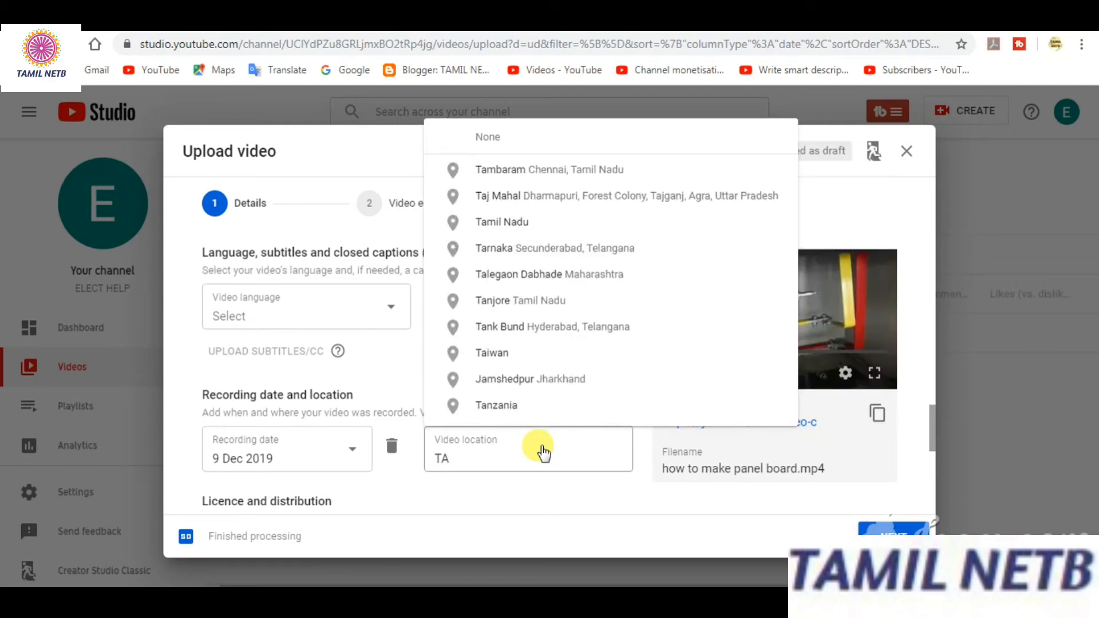
type("MIL ")
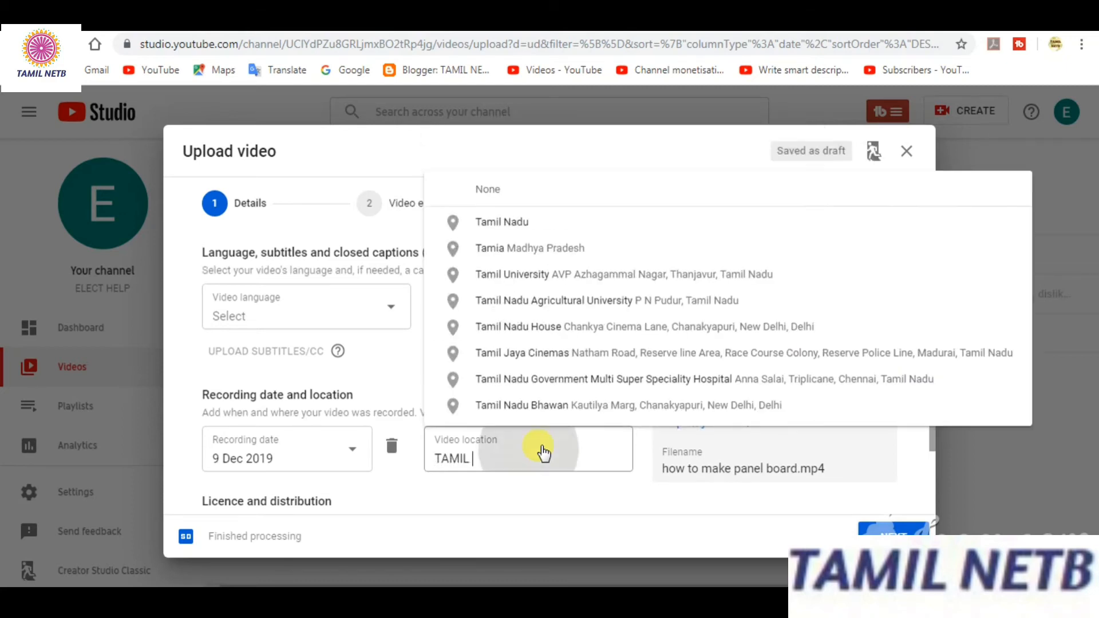
type("NADU")
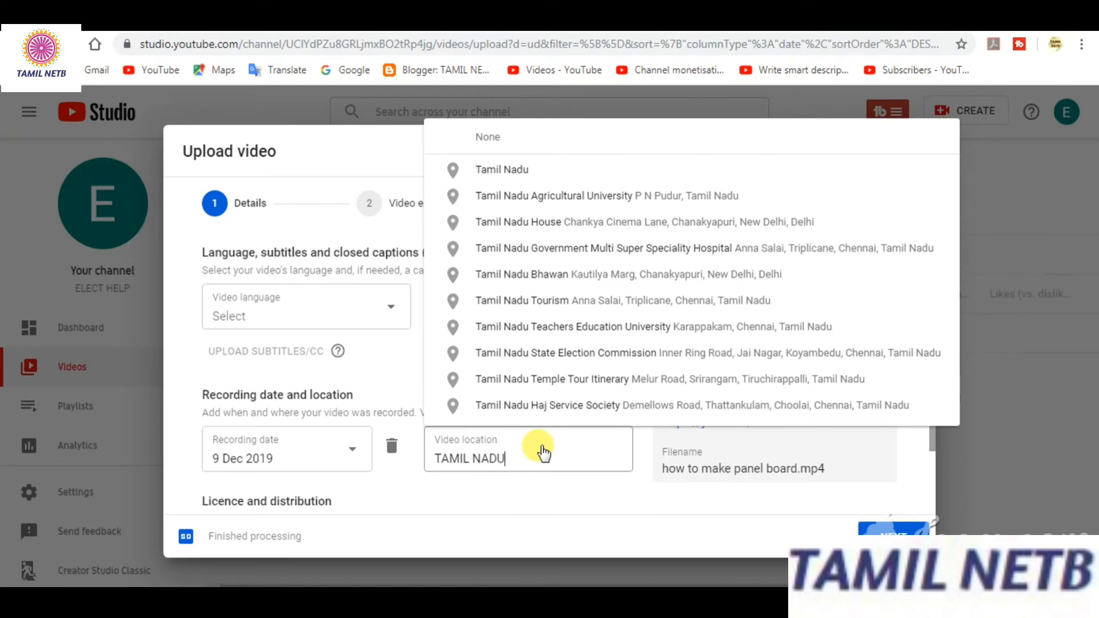
scroll(493, 446, "down", 4)
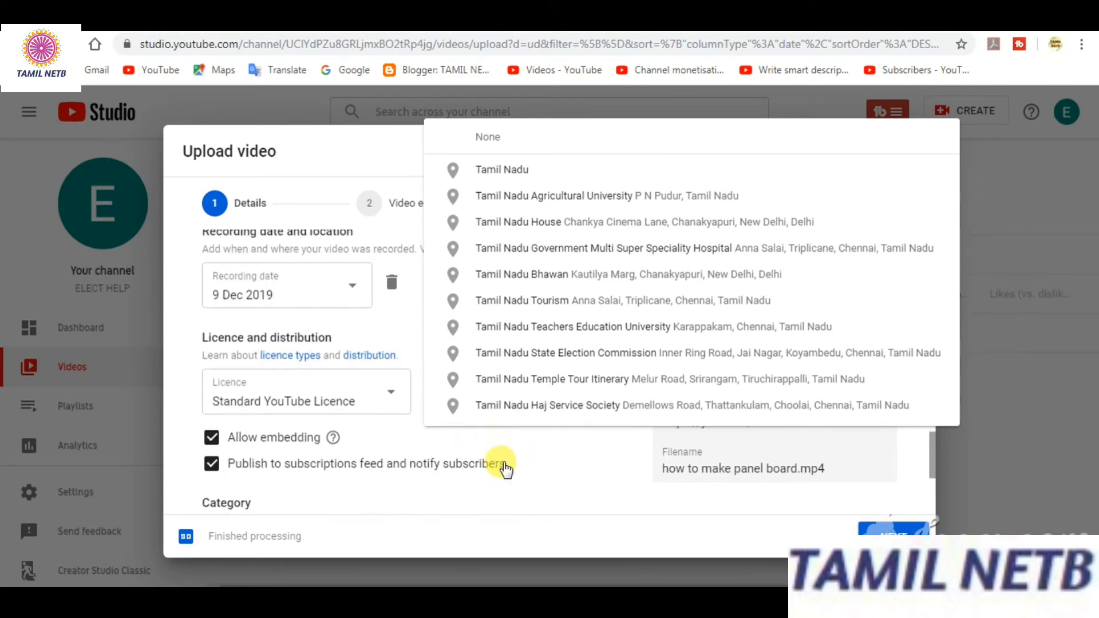
scroll(503, 467, "up", 5)
left_click(508, 170)
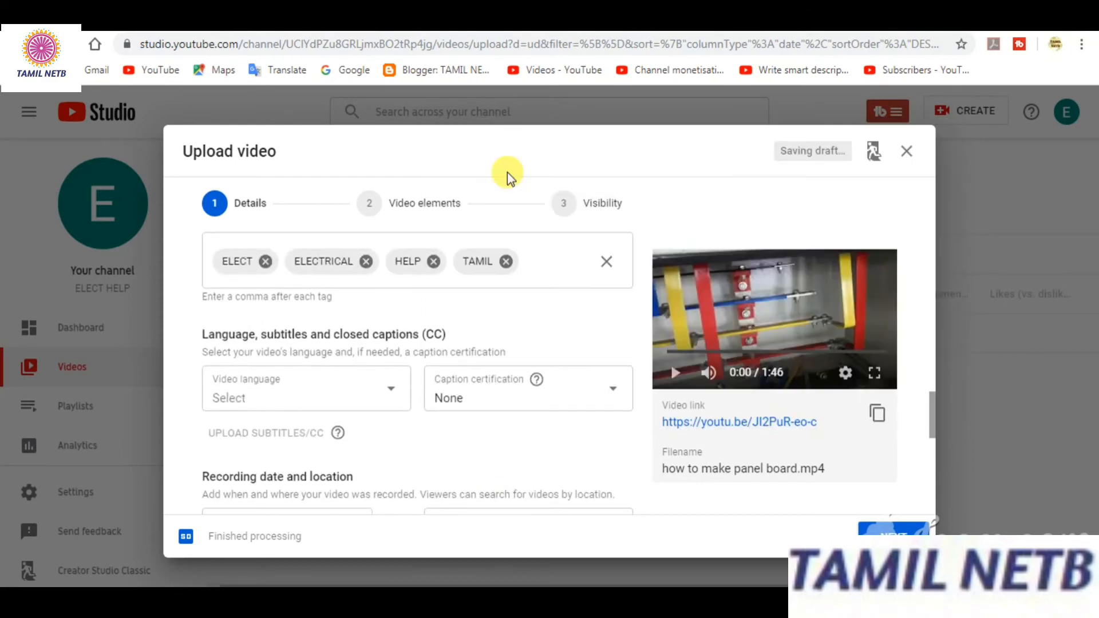
scroll(481, 435, "down", 4)
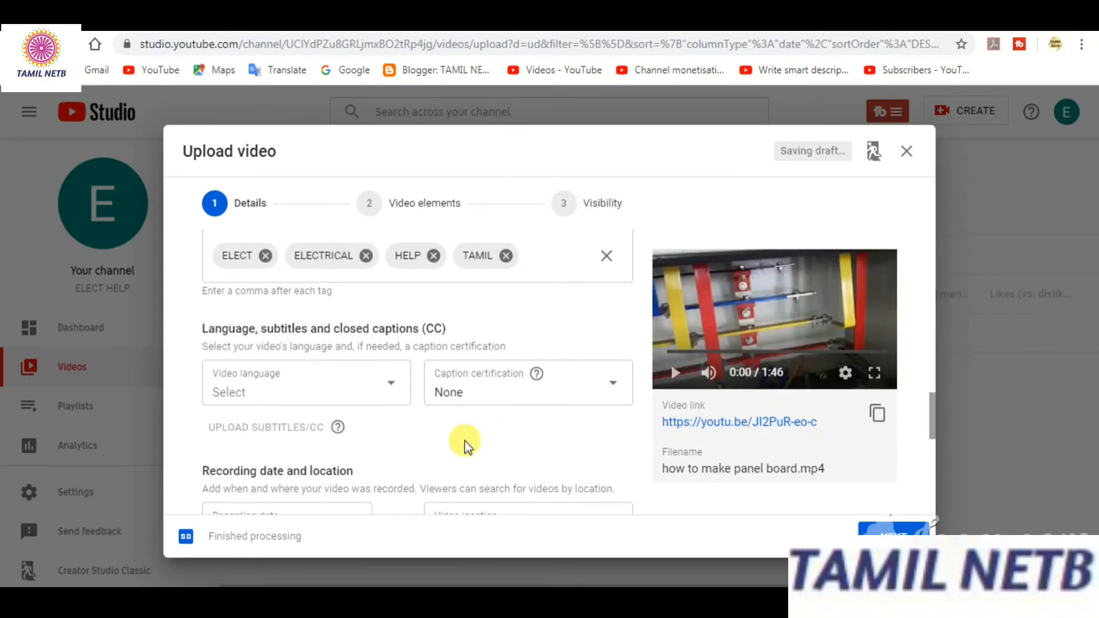
triple_click(501, 295)
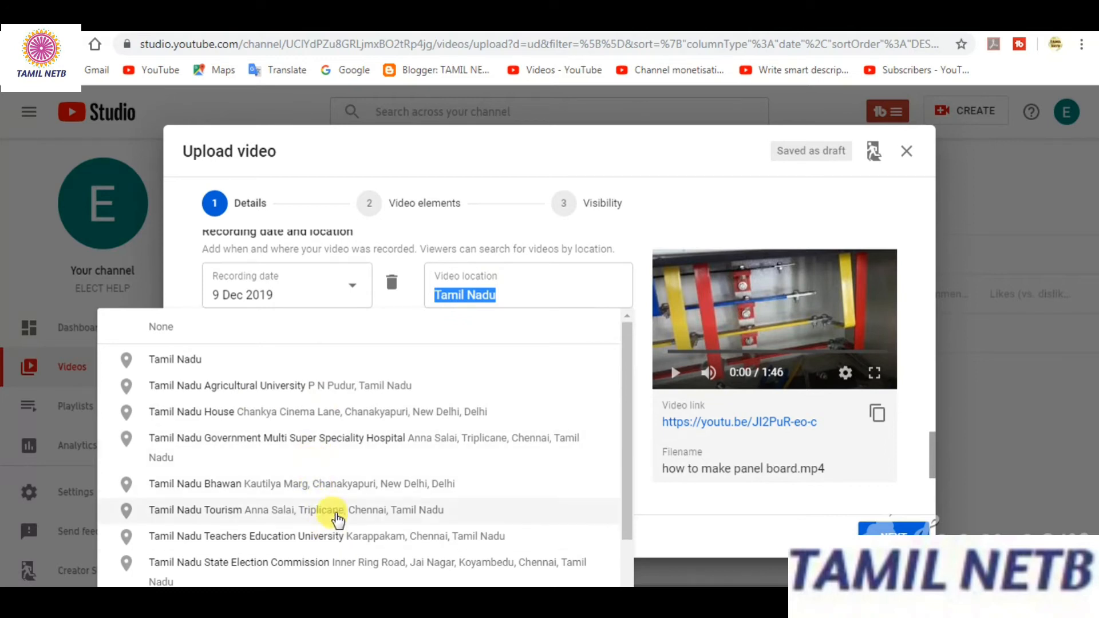
left_click(189, 359)
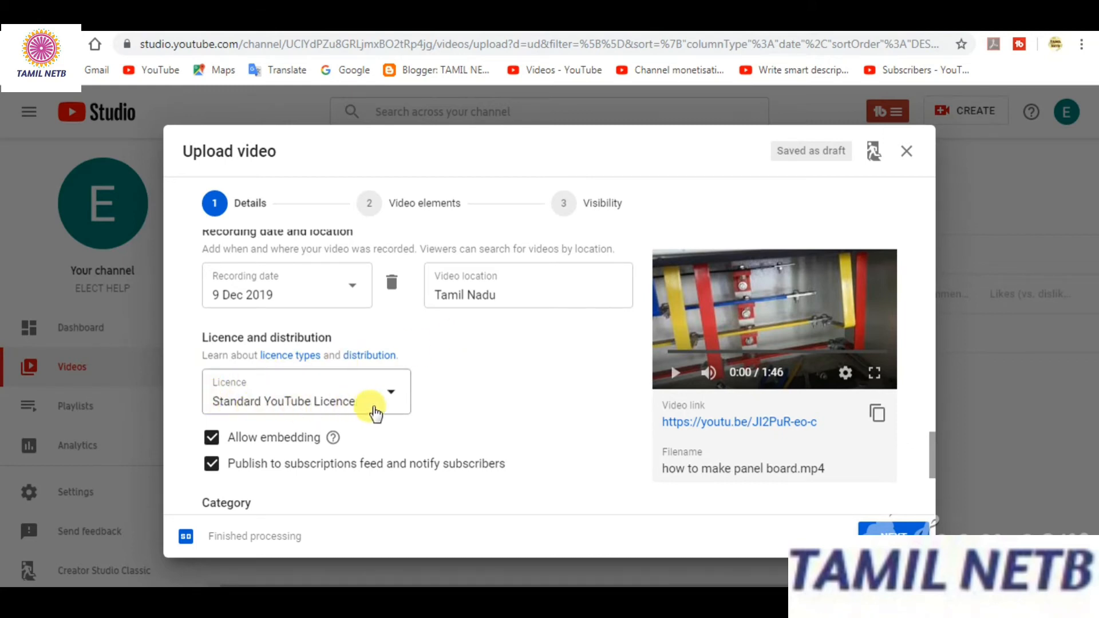
Set the video's category to How-to & Style and proceed to the Video elements stage
scroll(422, 393, "down", 3)
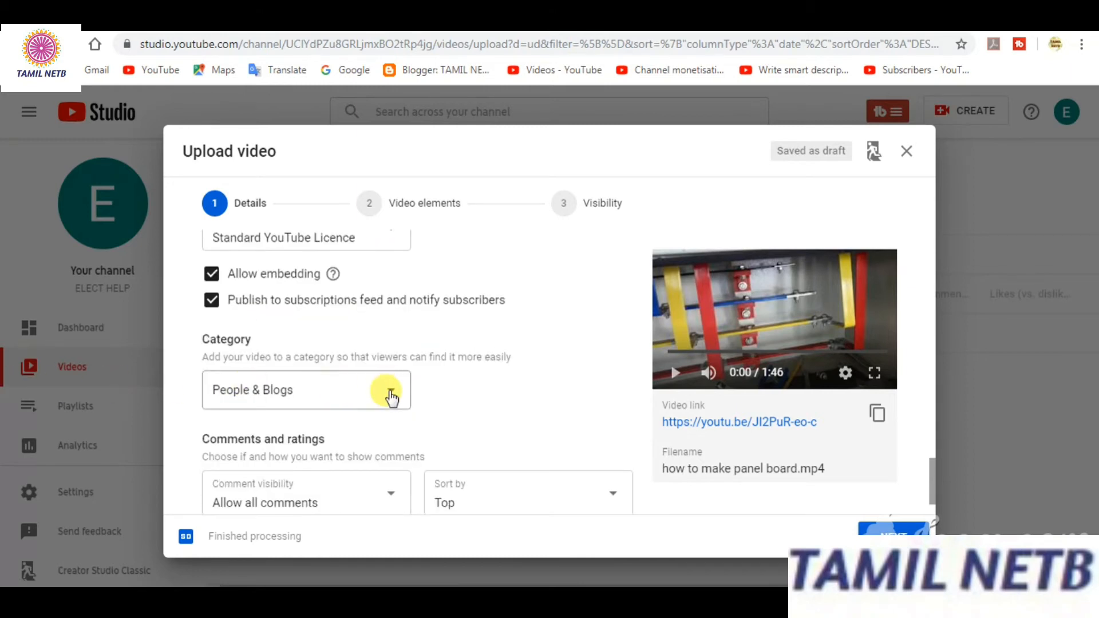
left_click(391, 397)
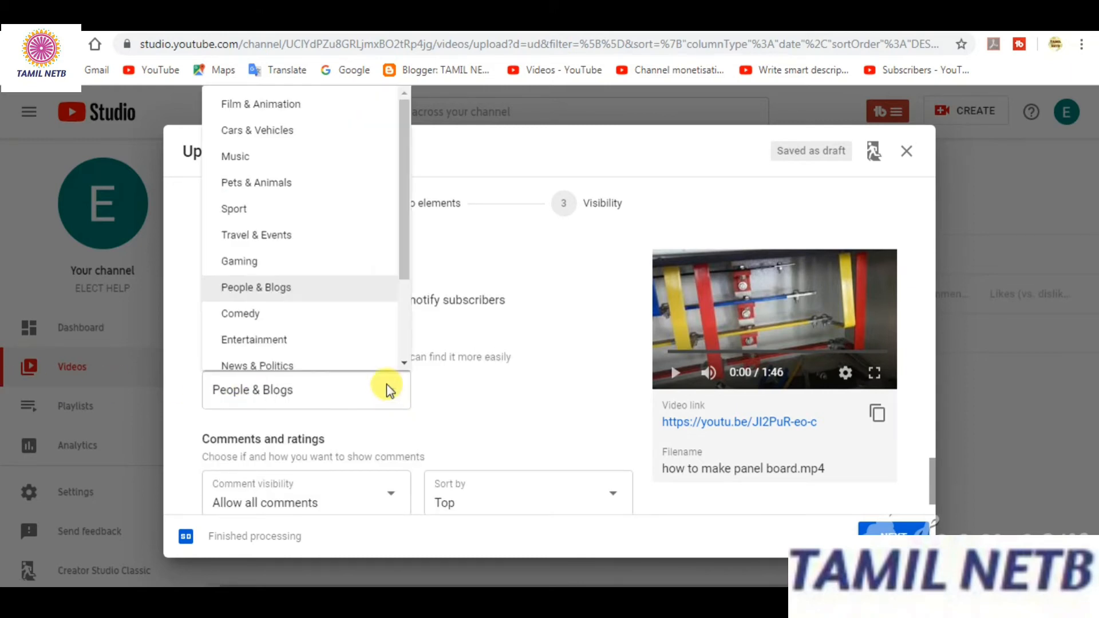
left_click(393, 390)
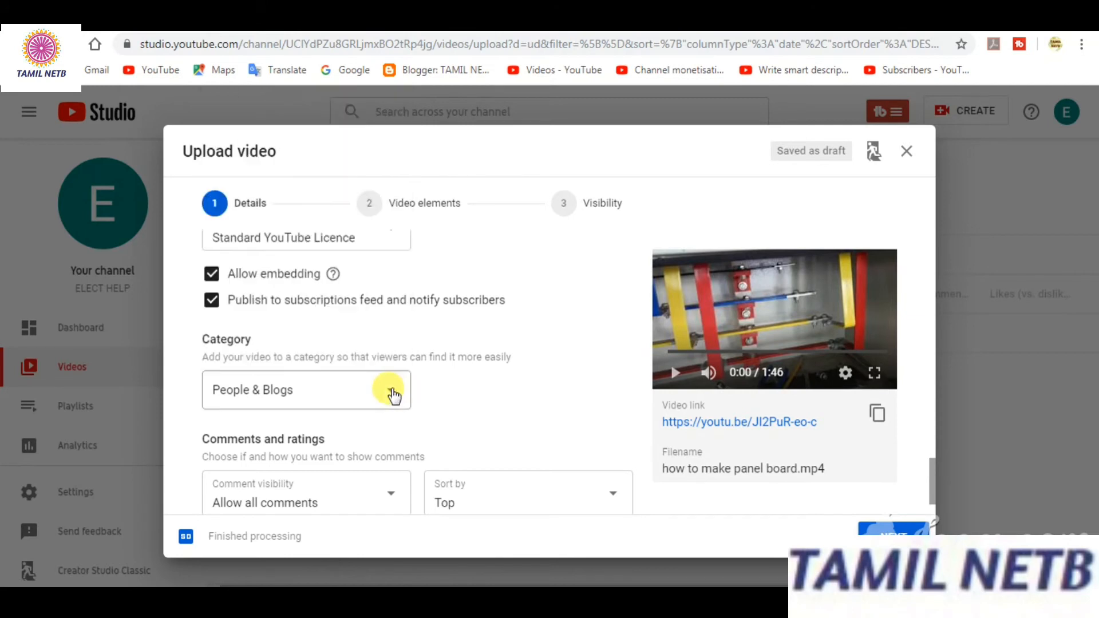
left_click(385, 387)
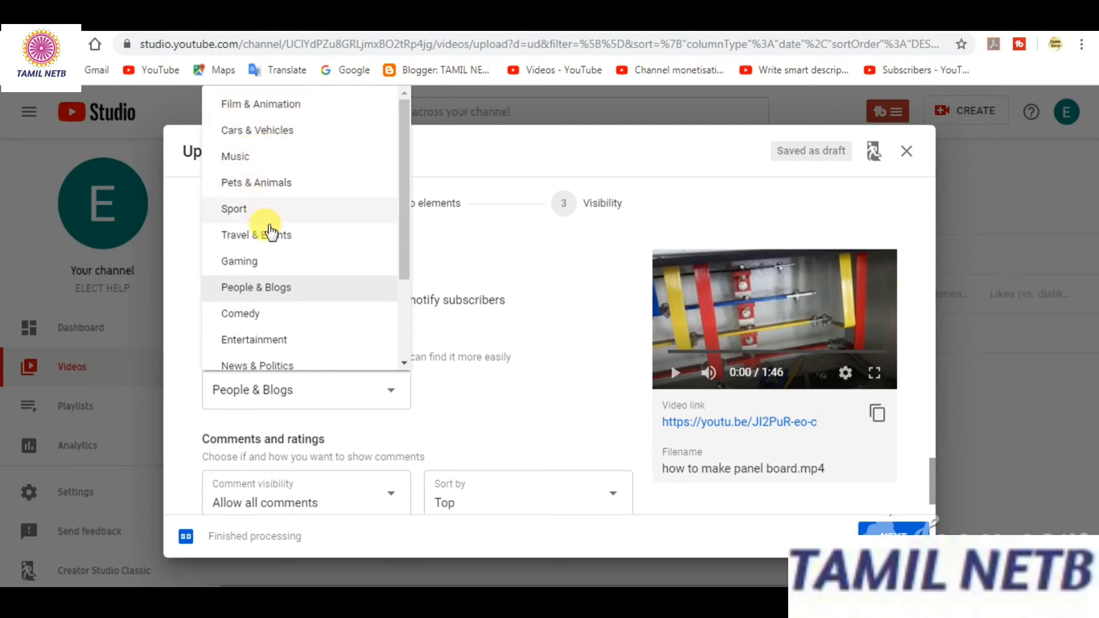
scroll(270, 230, "down", 2)
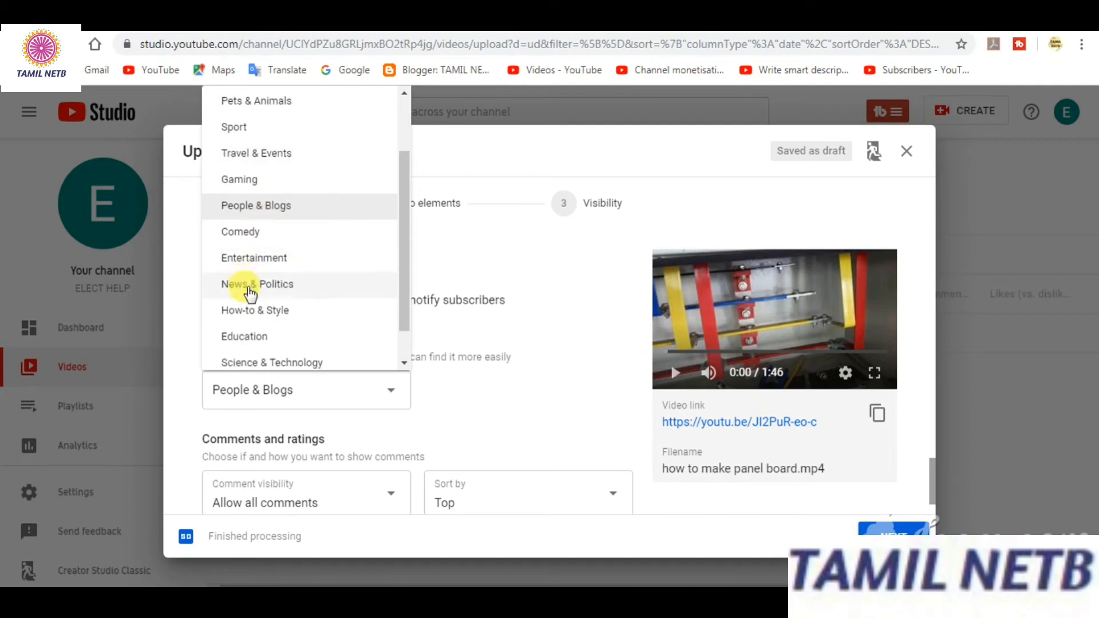
scroll(287, 314, "down", 1)
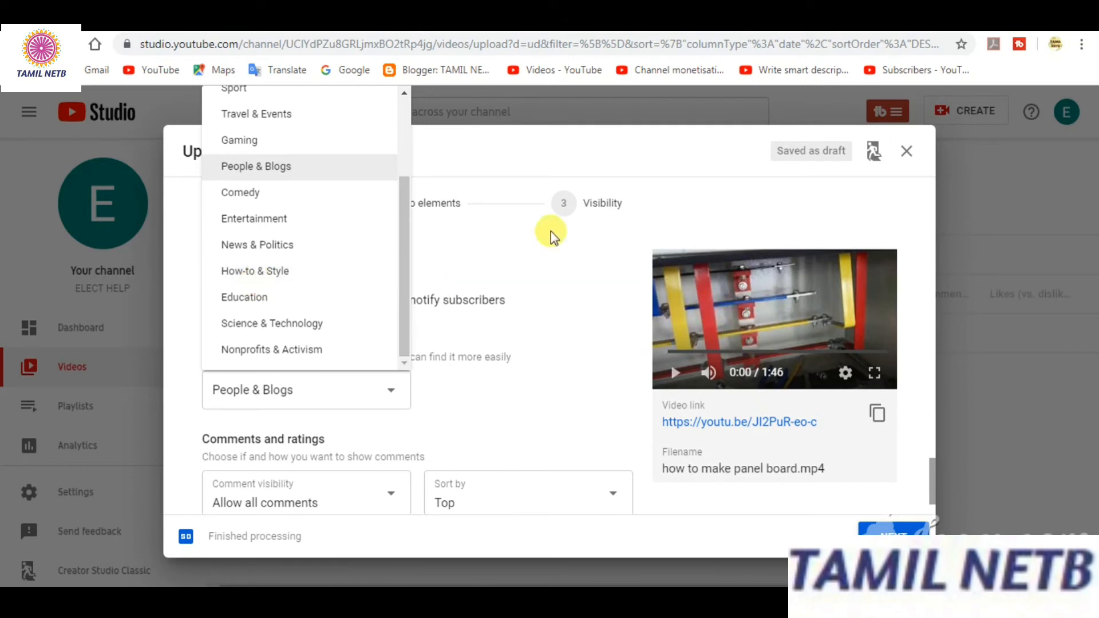
left_click(263, 277)
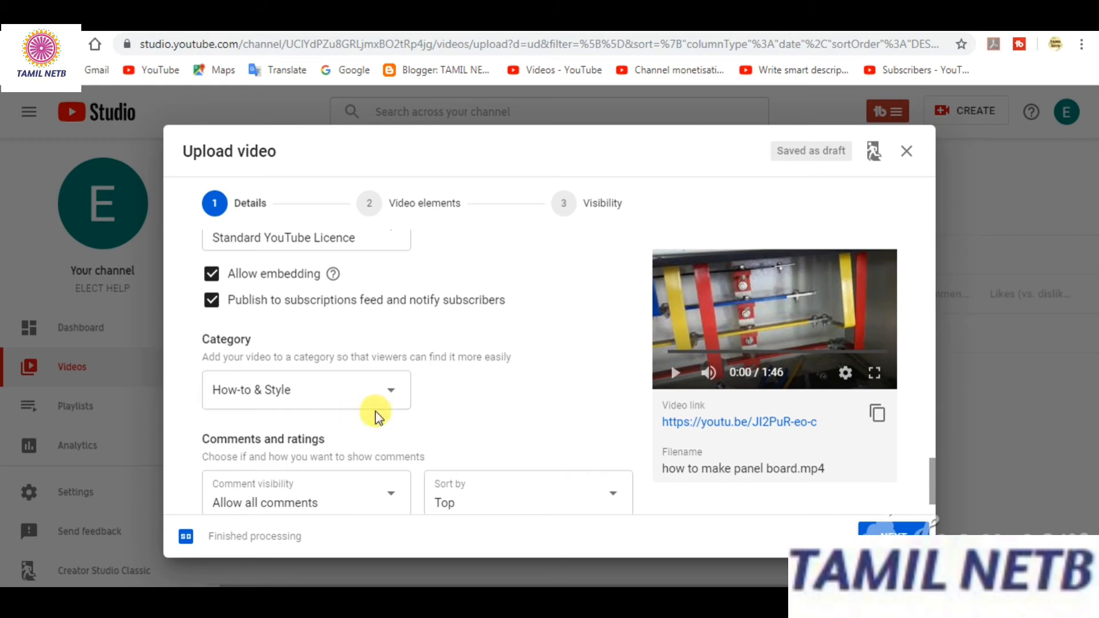
scroll(402, 412, "down", 1)
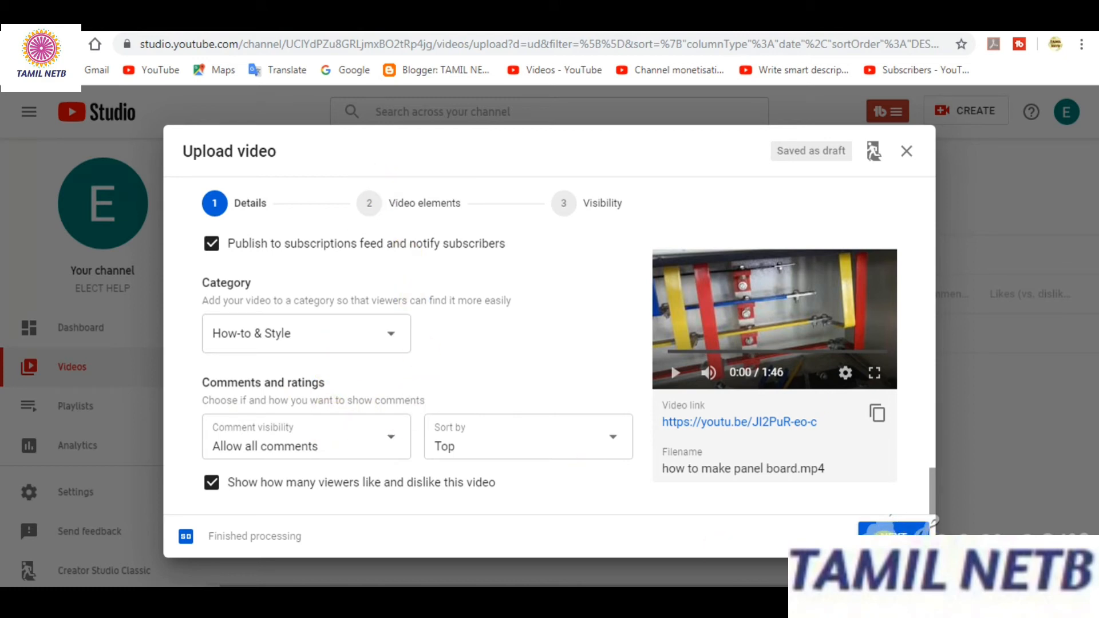
left_click(893, 530)
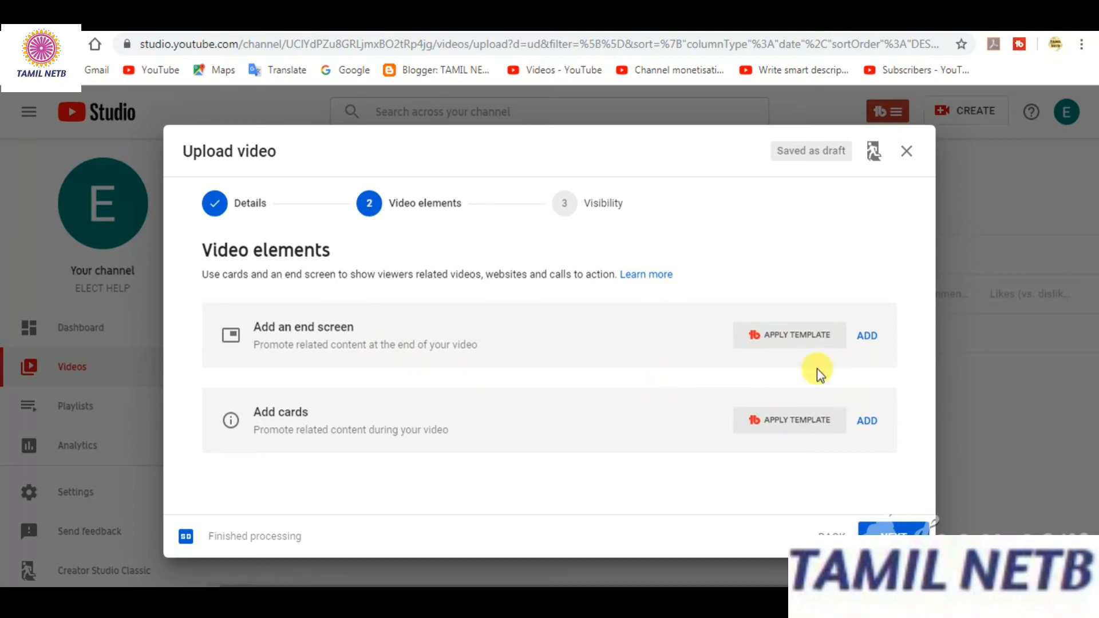
Open the end screen editor for the video and dismiss its introduction
left_click(869, 338)
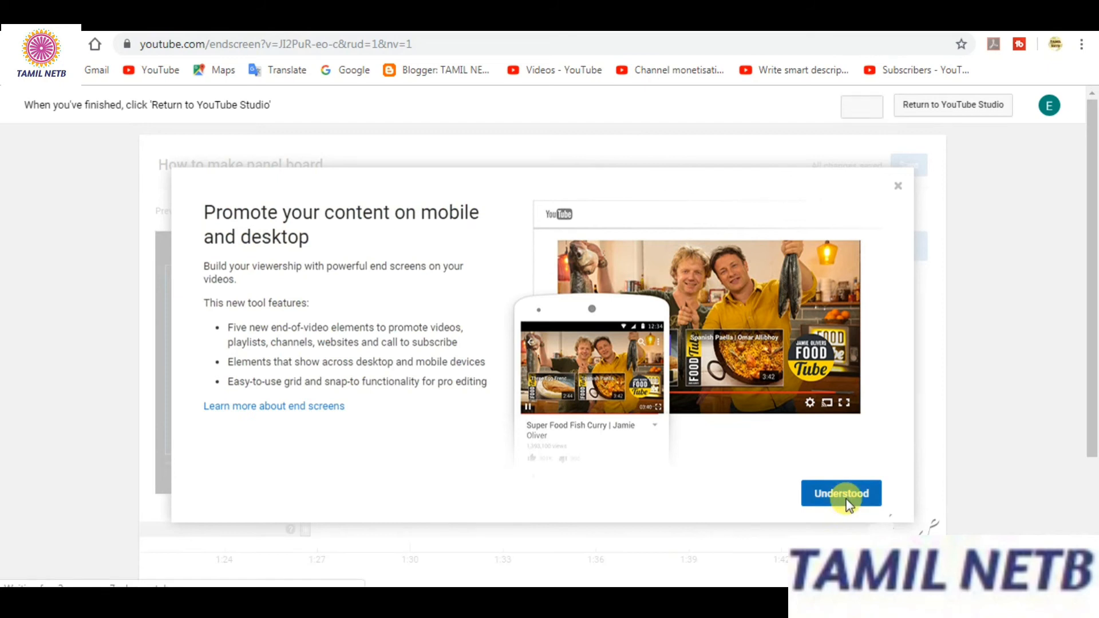
scroll(390, 287, "down", 3)
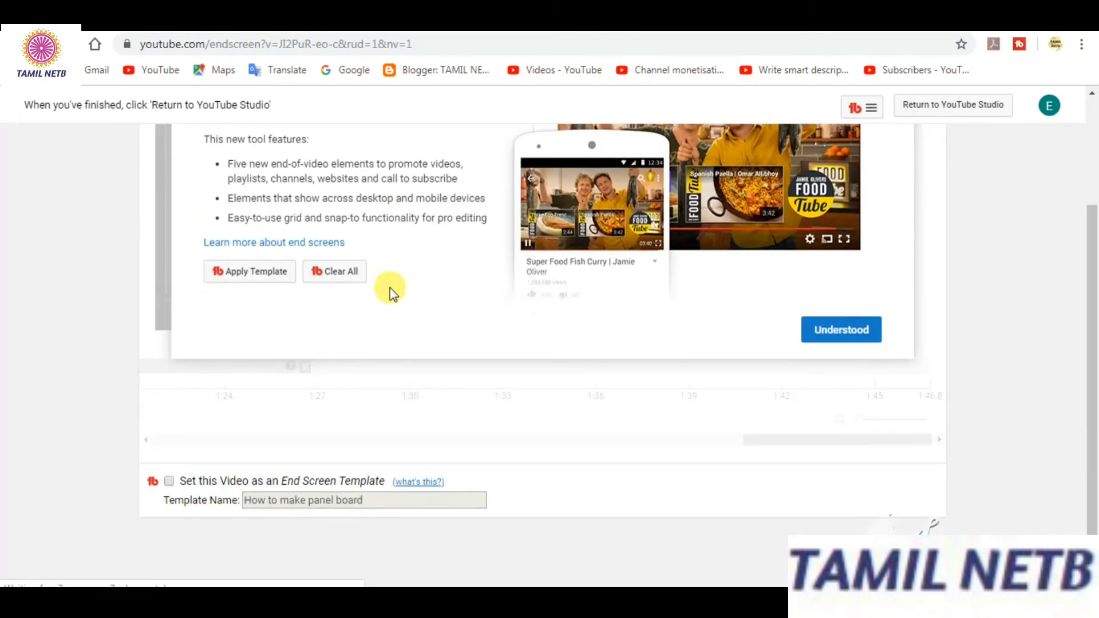
scroll(390, 288, "up", 3)
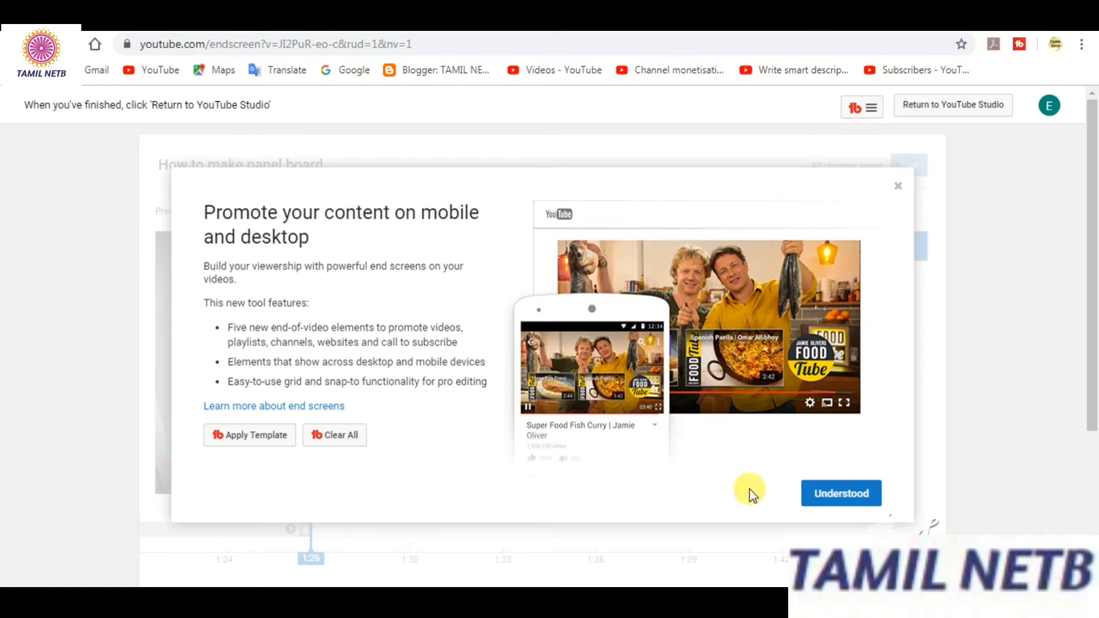
left_click(841, 501)
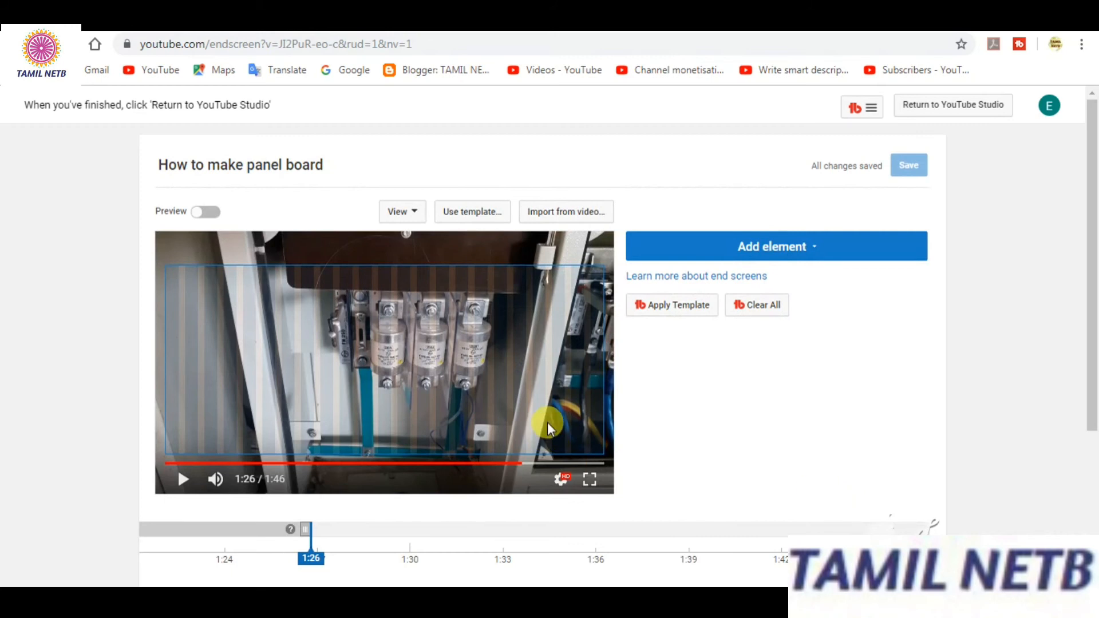
Browse the YouTube end screen templates and apply the "4 Videos" template
left_click(475, 218)
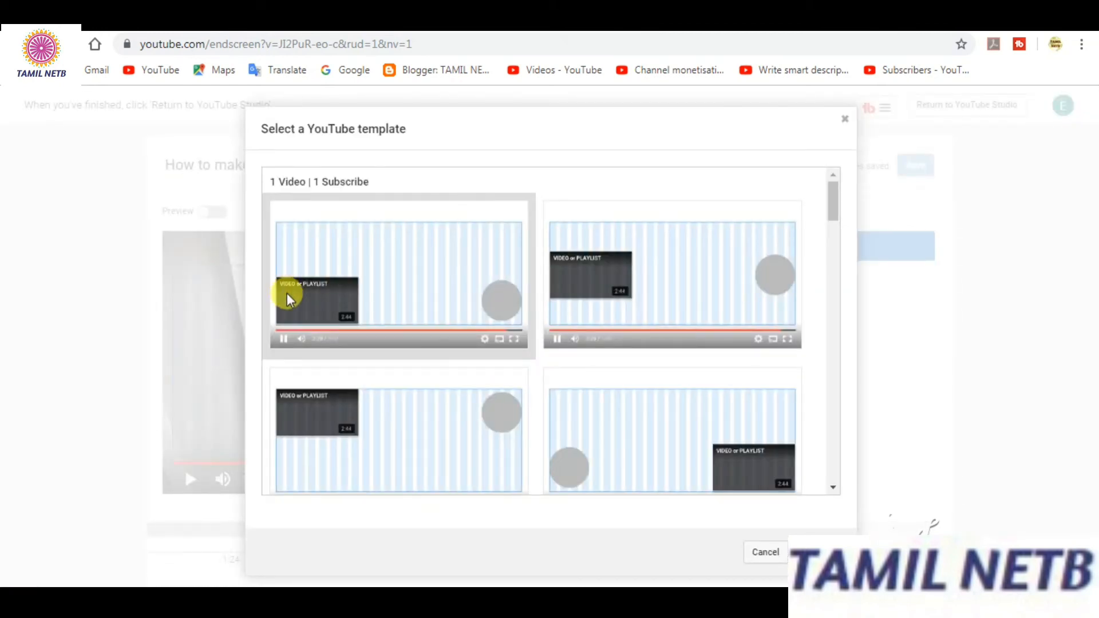
scroll(635, 312, "down", 7)
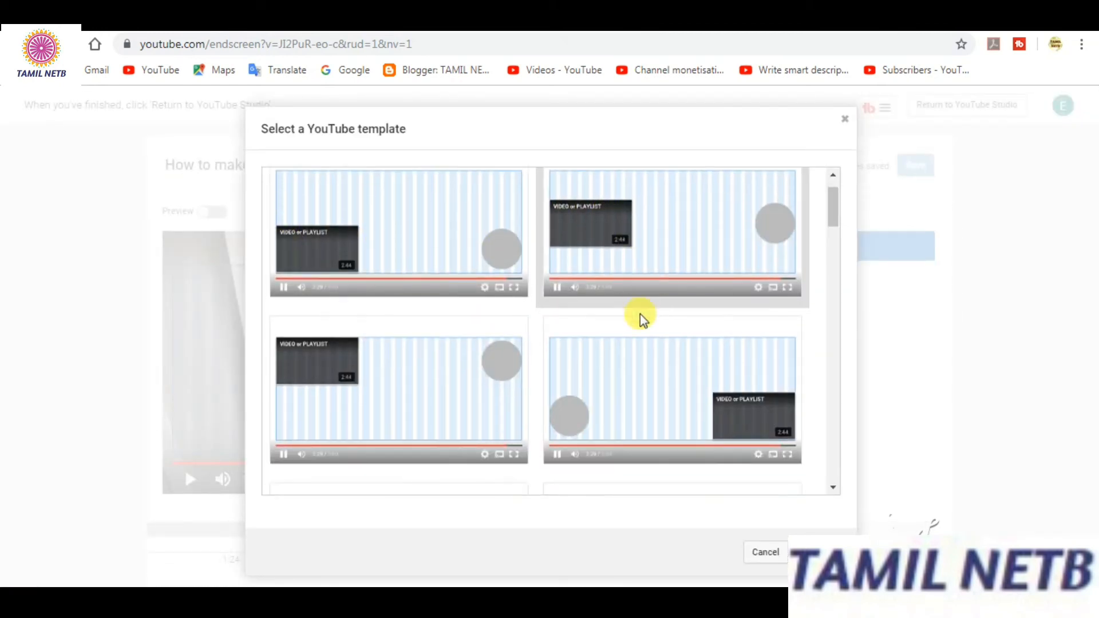
scroll(641, 319, "down", 3)
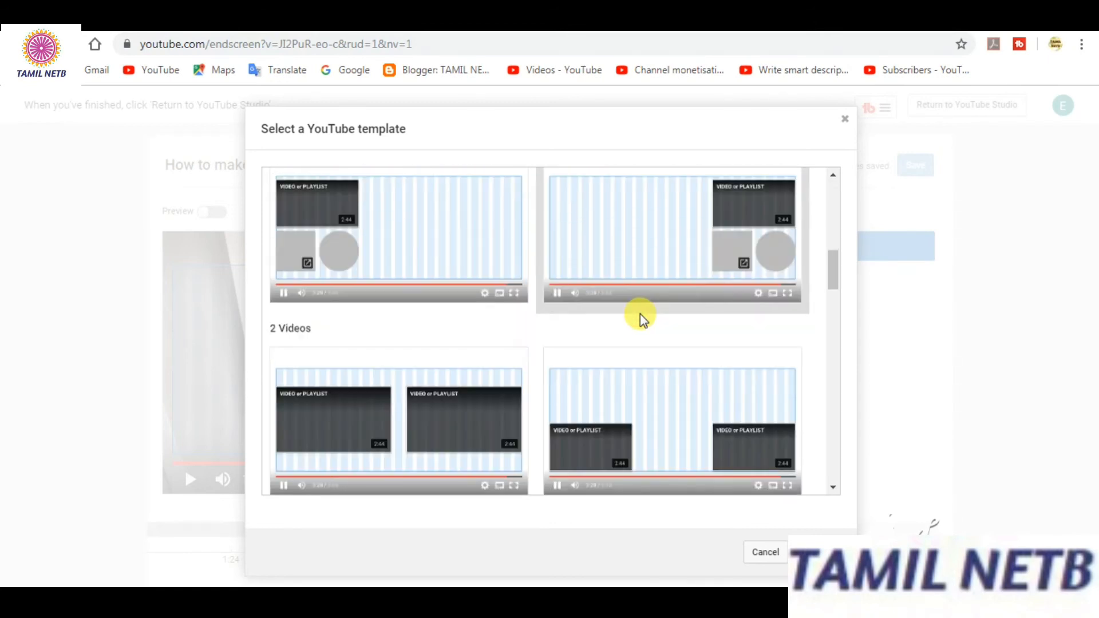
scroll(640, 318, "up", 4)
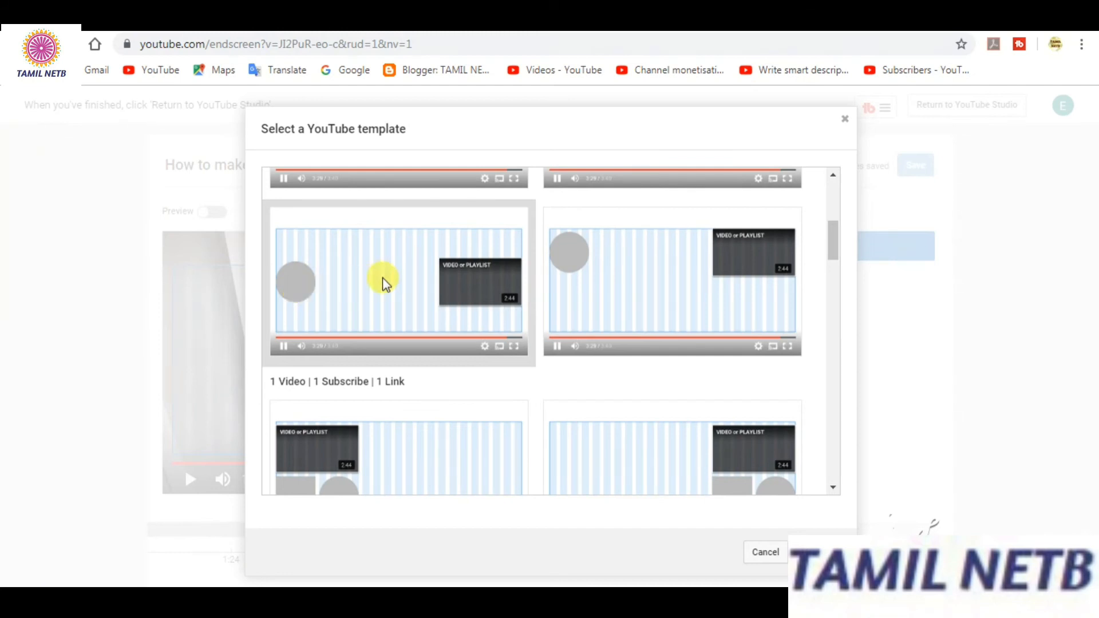
scroll(551, 309, "down", 8)
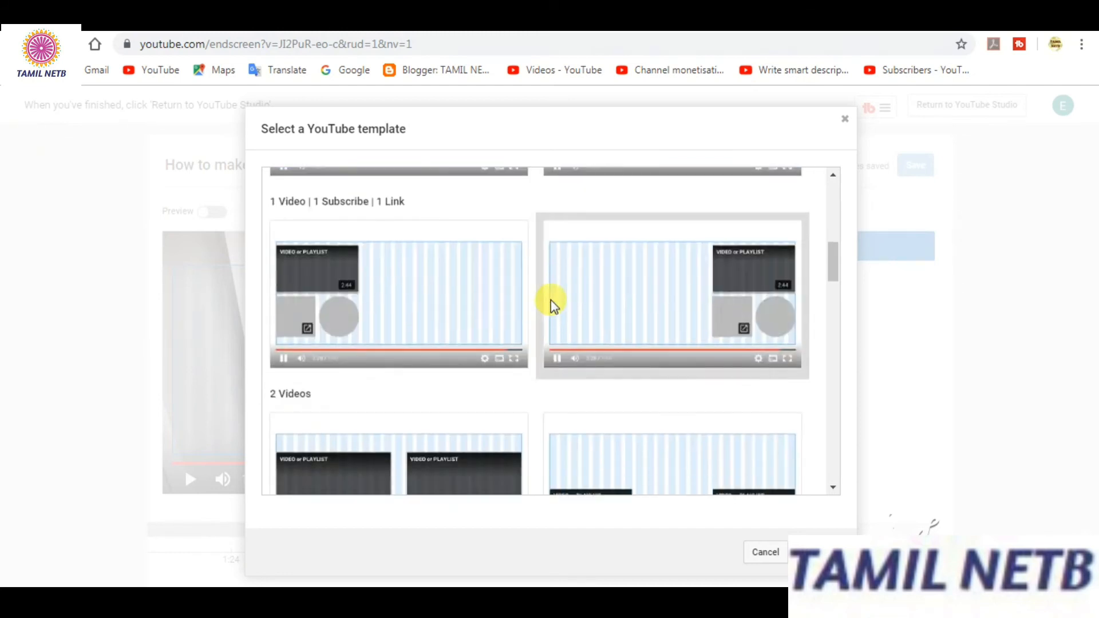
scroll(551, 303, "down", 10)
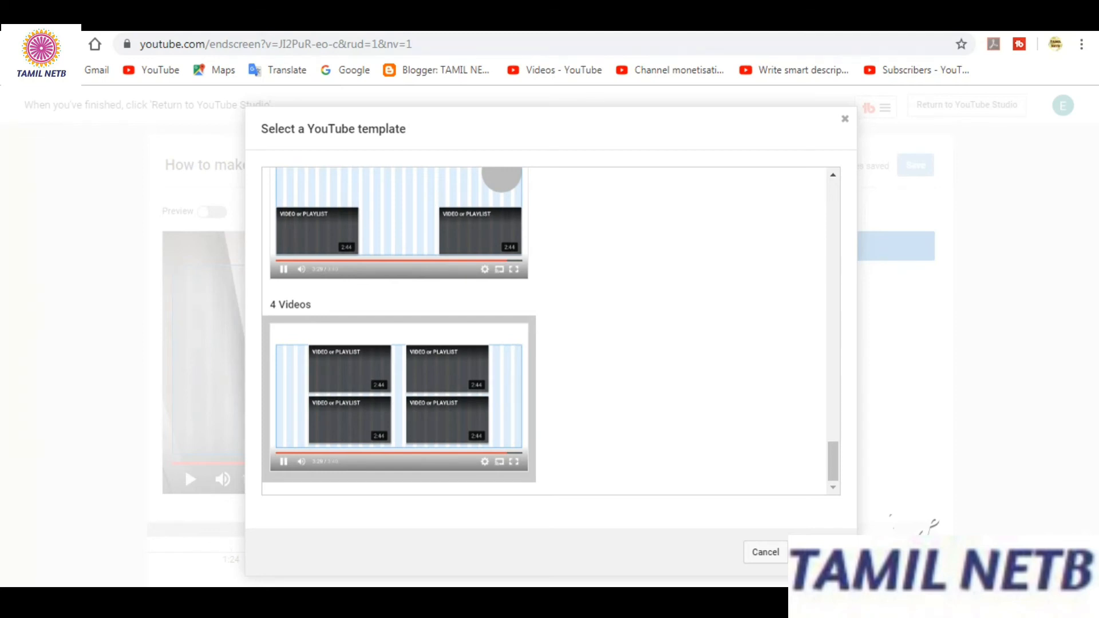
left_click(817, 552)
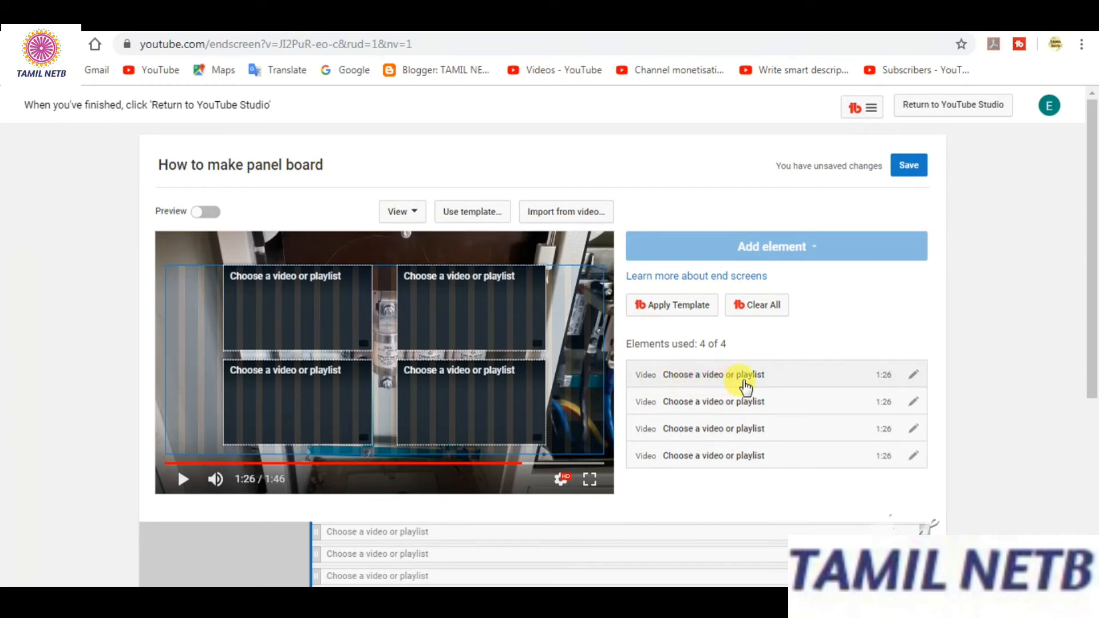
Try to set the first end screen video element to Most recent upload, and cancel the element's settings
left_click(915, 378)
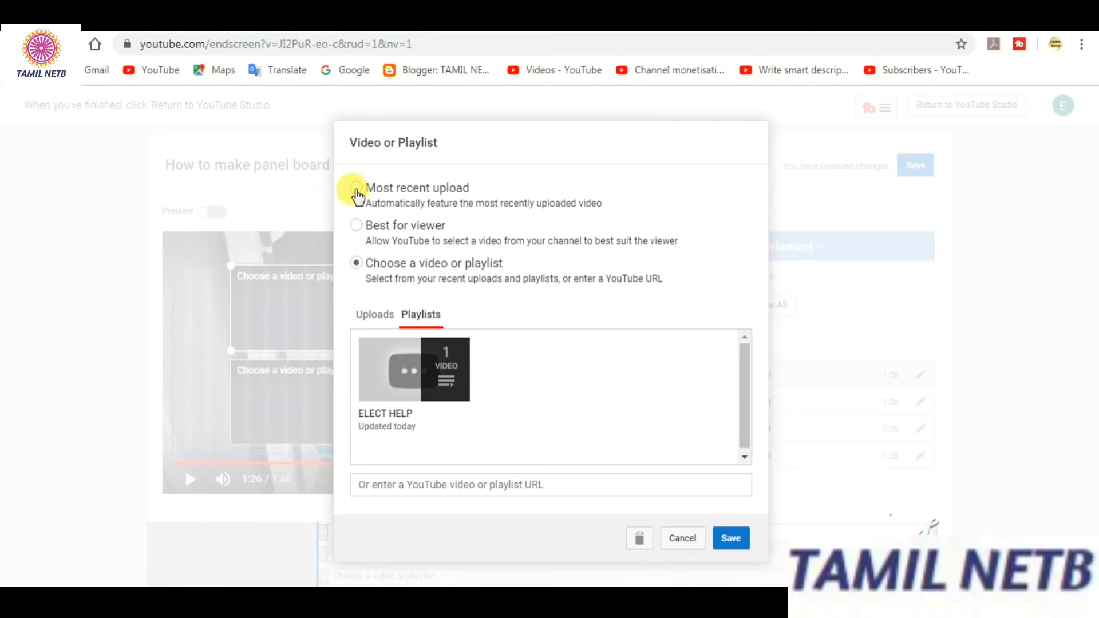
left_click(356, 191)
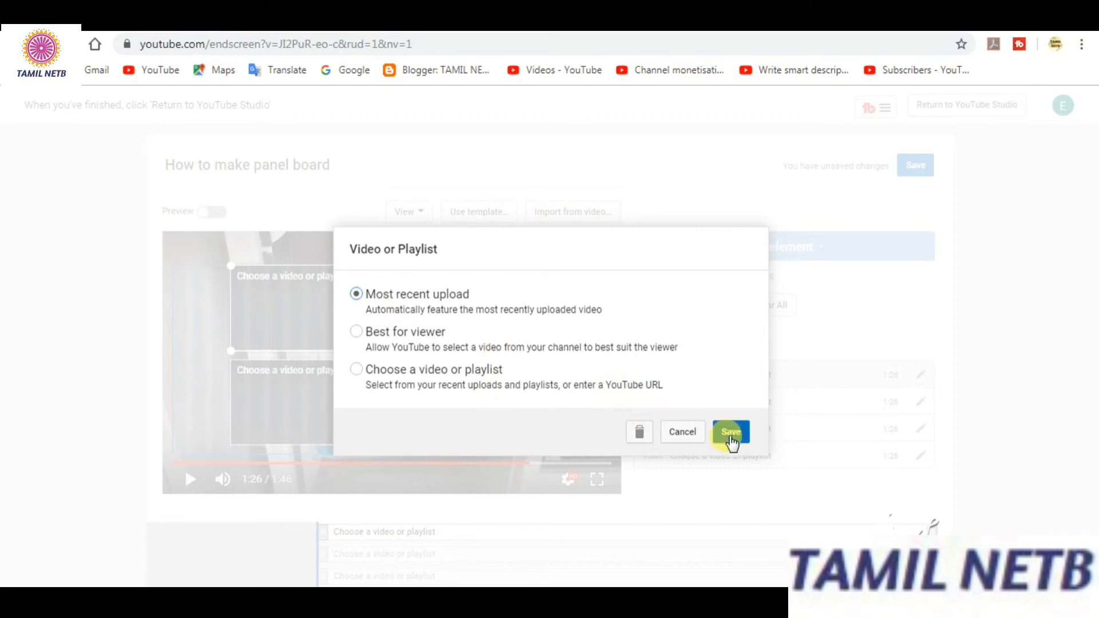
left_click(731, 434)
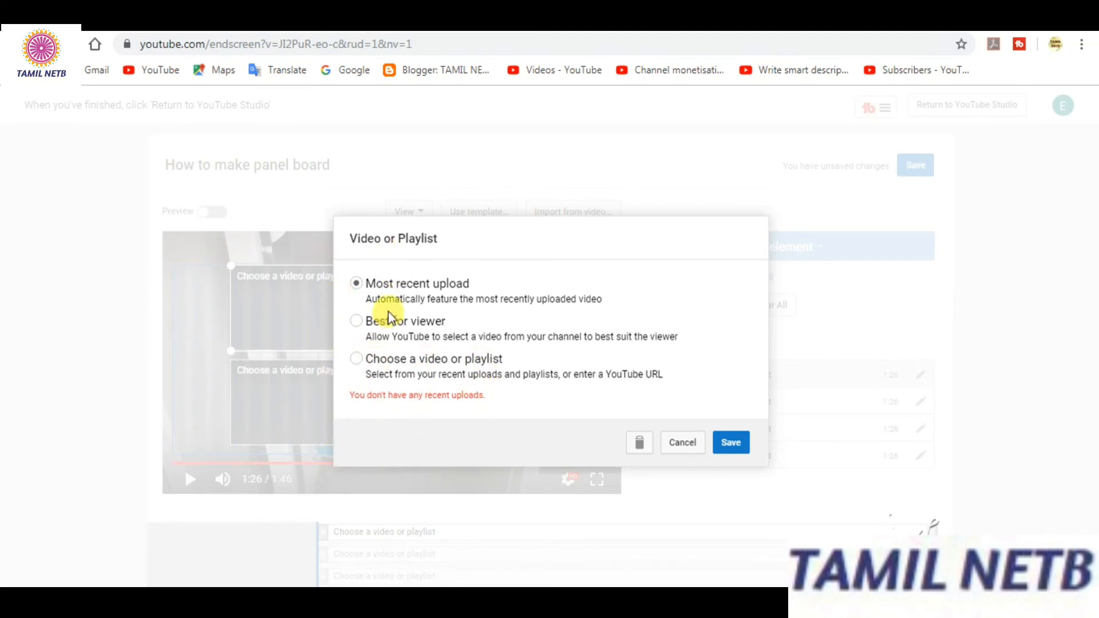
left_click(676, 448)
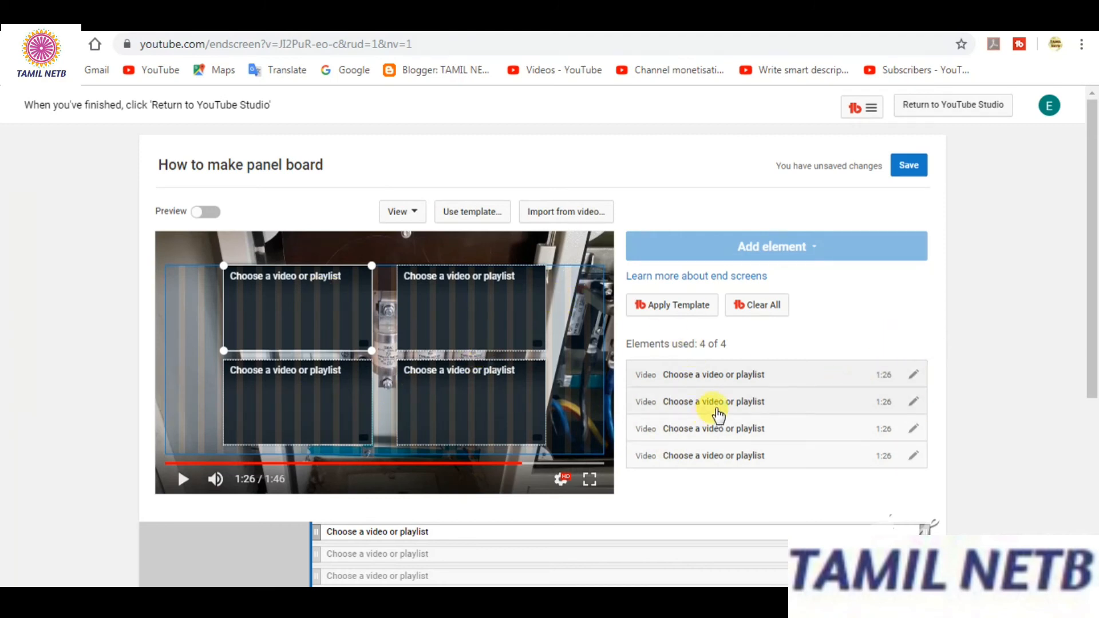
Try to save the end screen, and return to YouTube Studio discarding the unsaved changes
scroll(718, 413, "down", 3)
scroll(718, 413, "up", 3)
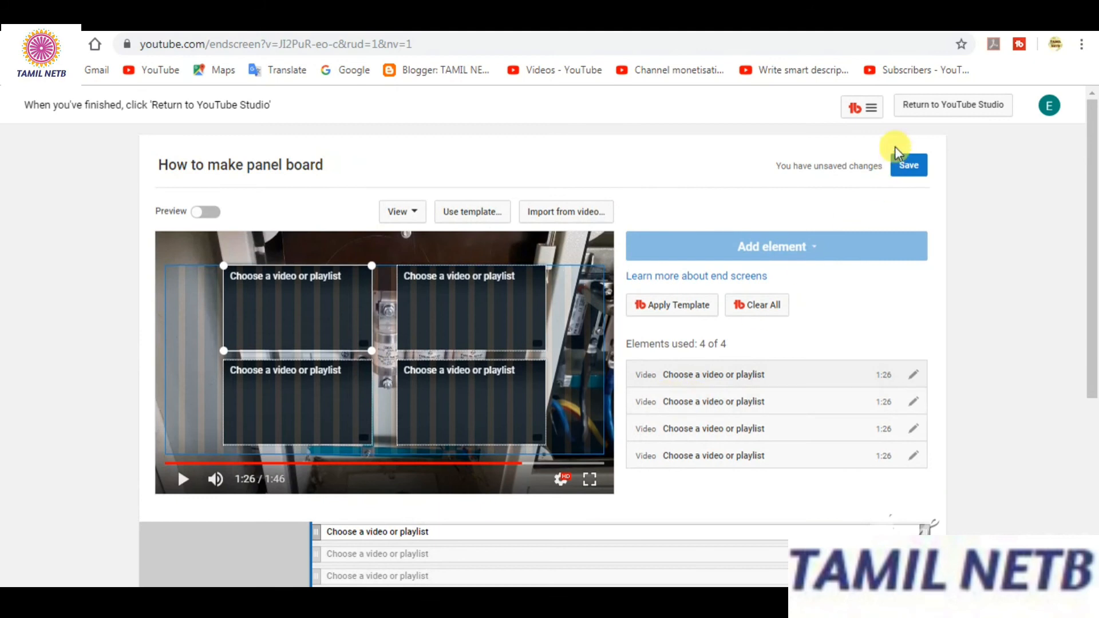
left_click(930, 111)
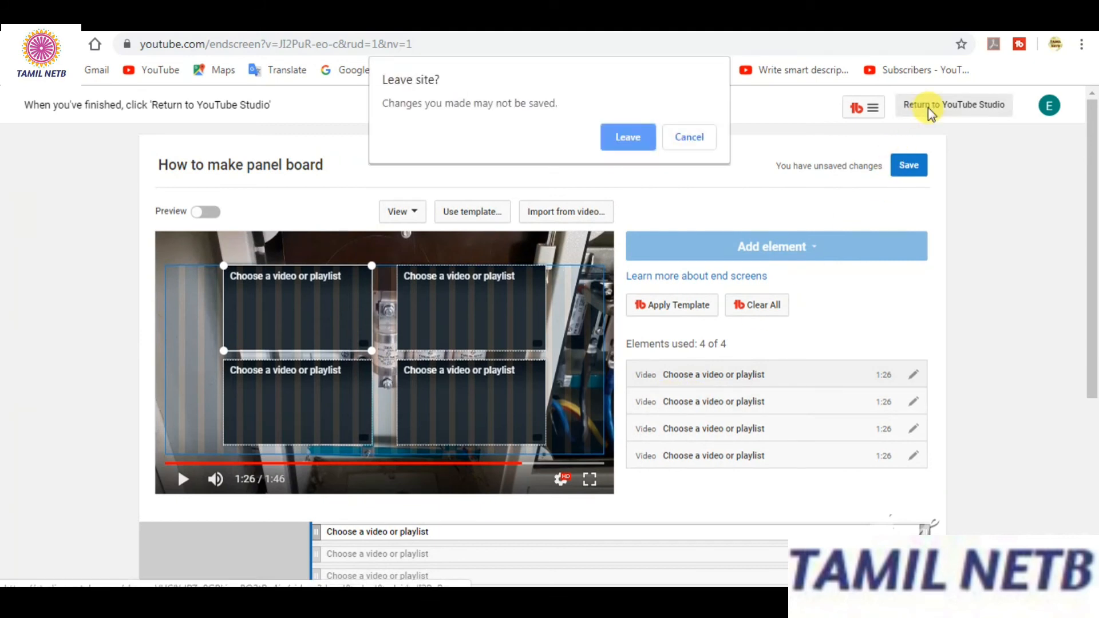
left_click(689, 137)
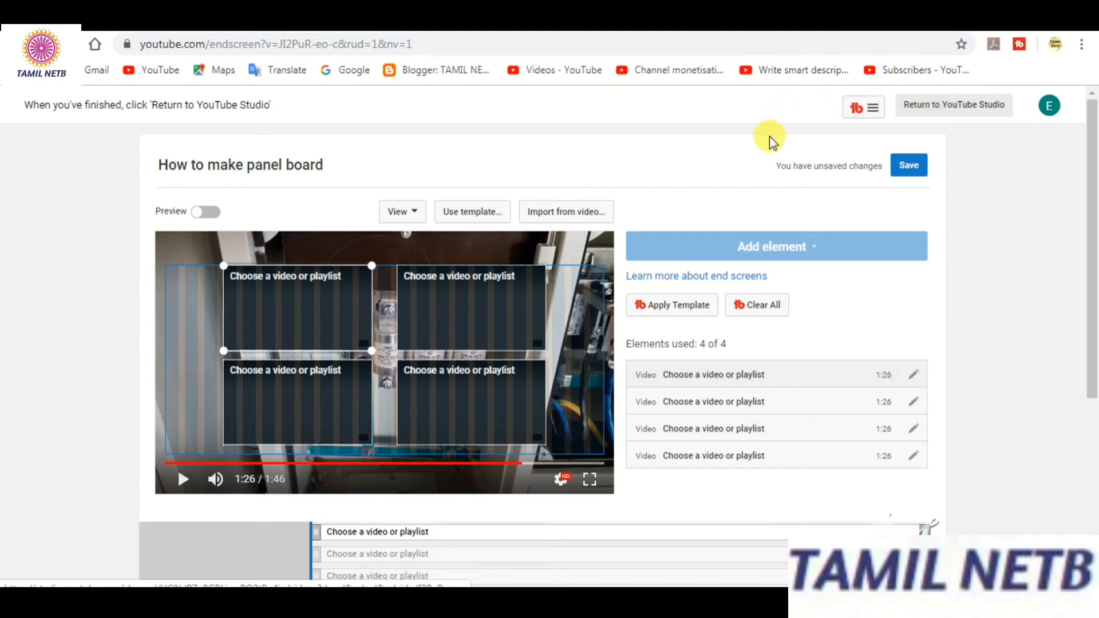
left_click(910, 166)
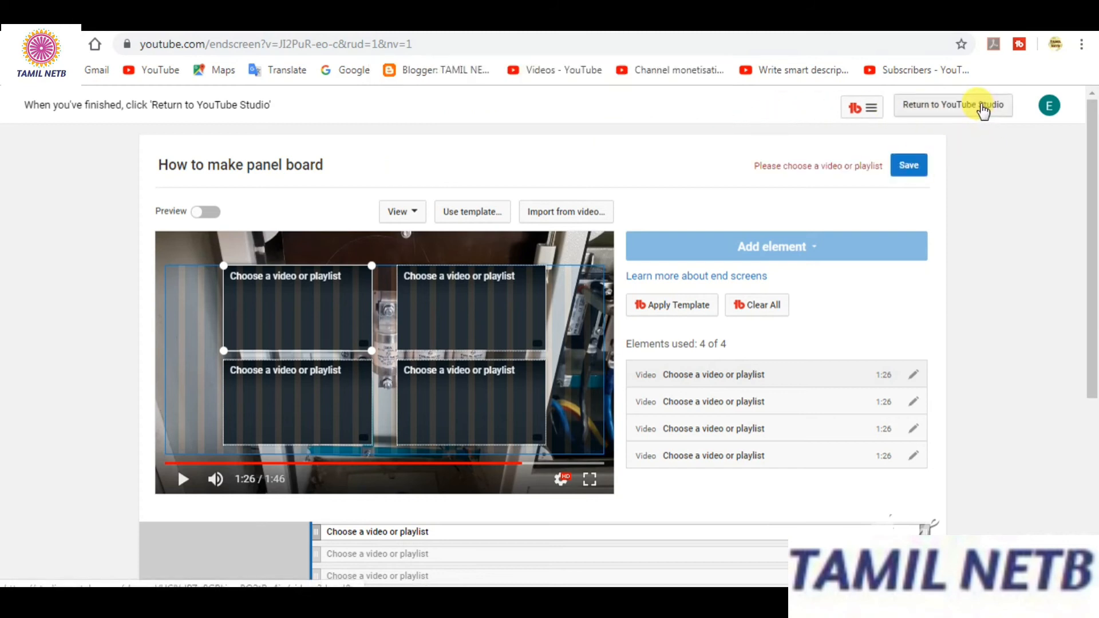
left_click(942, 104)
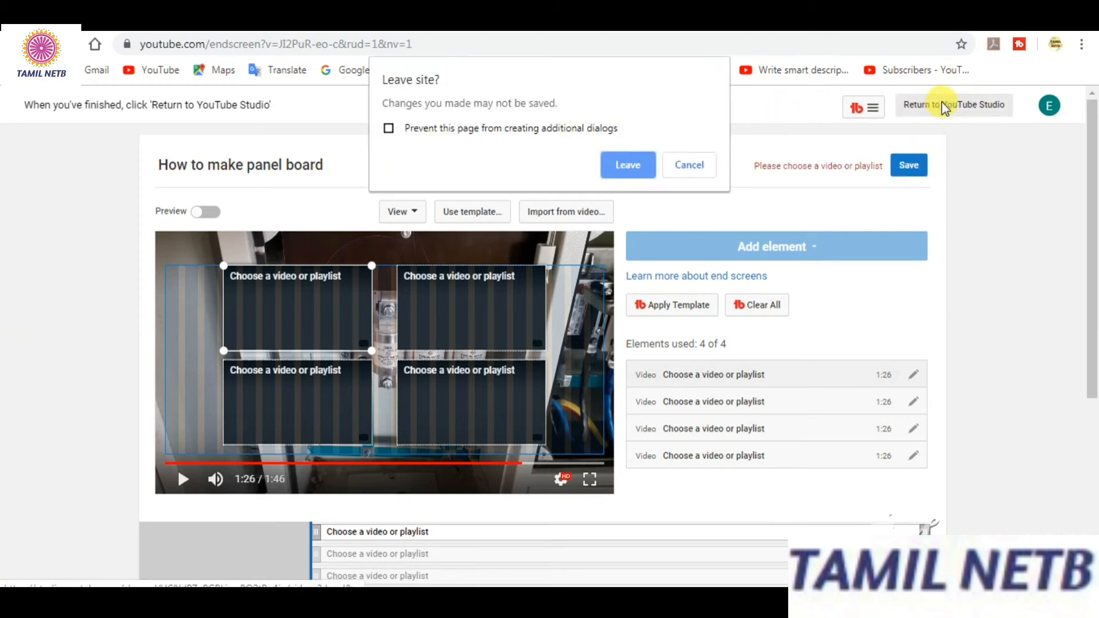
left_click(641, 167)
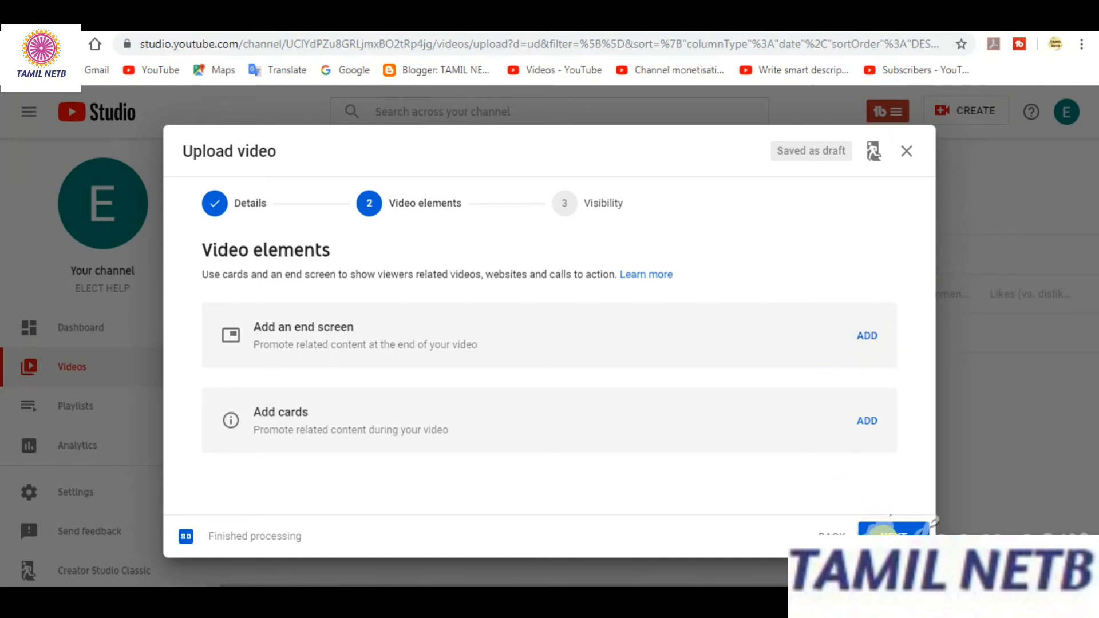
Proceed to the Visibility stage and look through the Publish now options, closing them without a choice
left_click(885, 530)
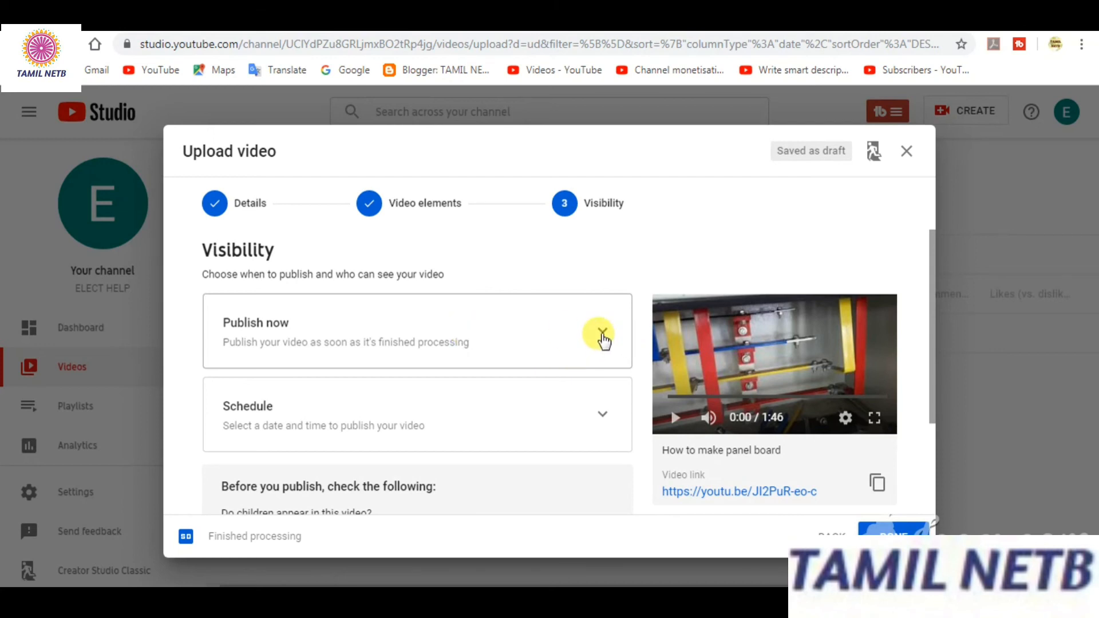
left_click(603, 337)
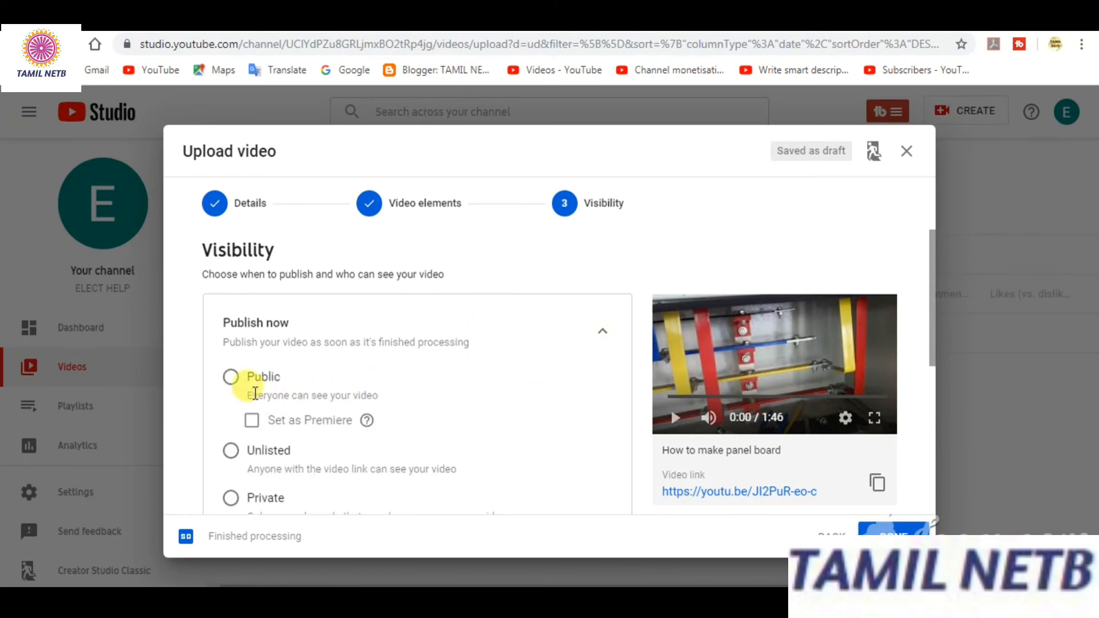
scroll(297, 467, "down", 2)
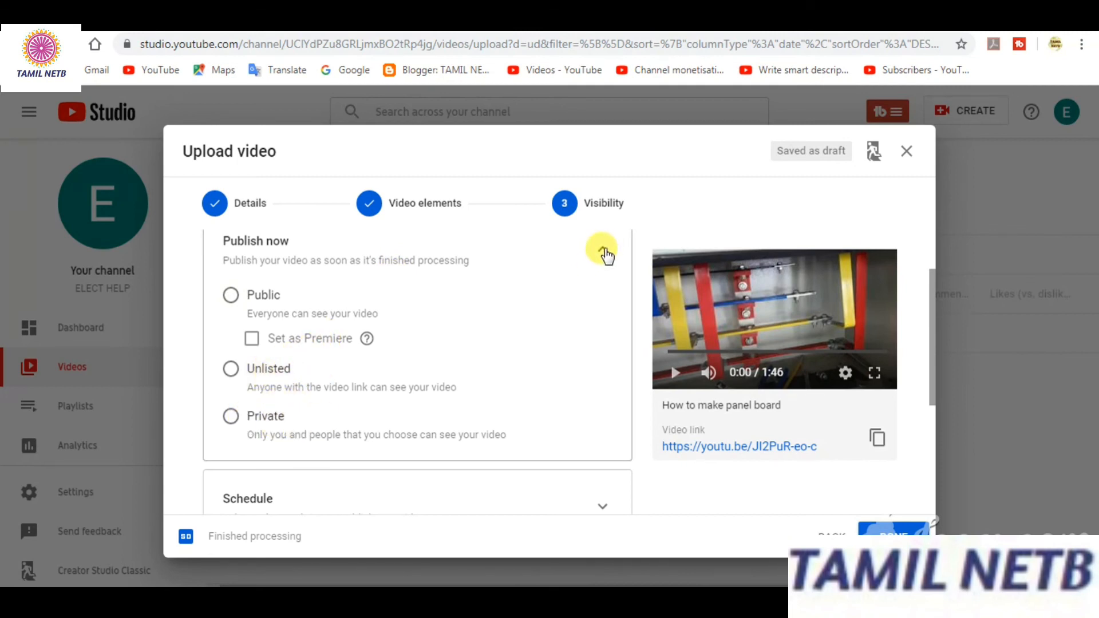
left_click(604, 252)
Choose to schedule the video as public and set its publication time to 07:30
left_click(603, 333)
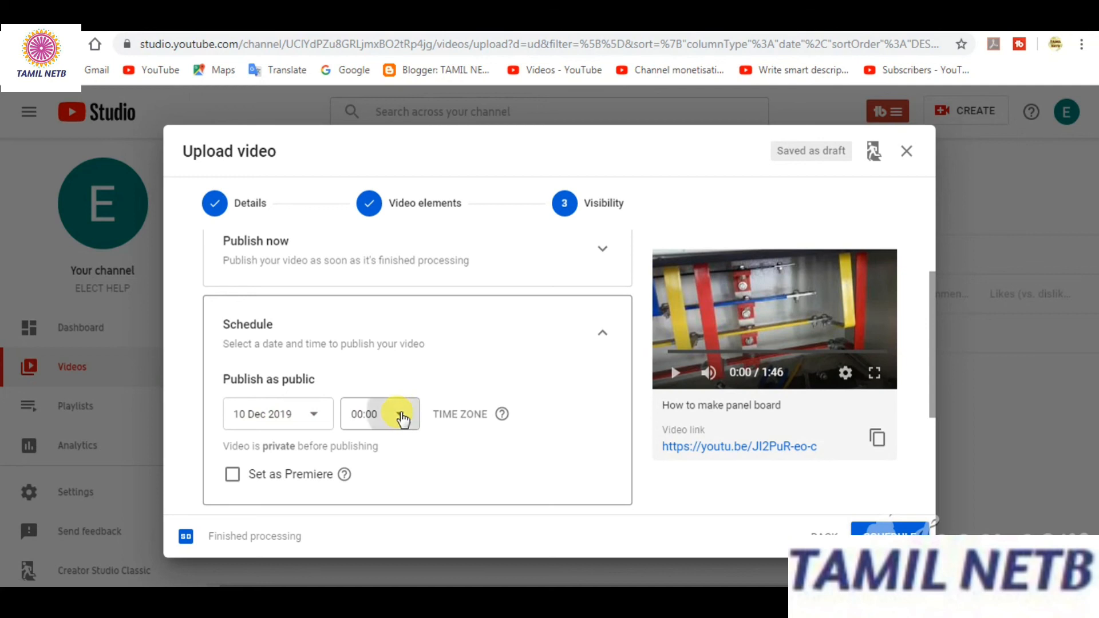
left_click(400, 417)
scroll(380, 224, "down", 10)
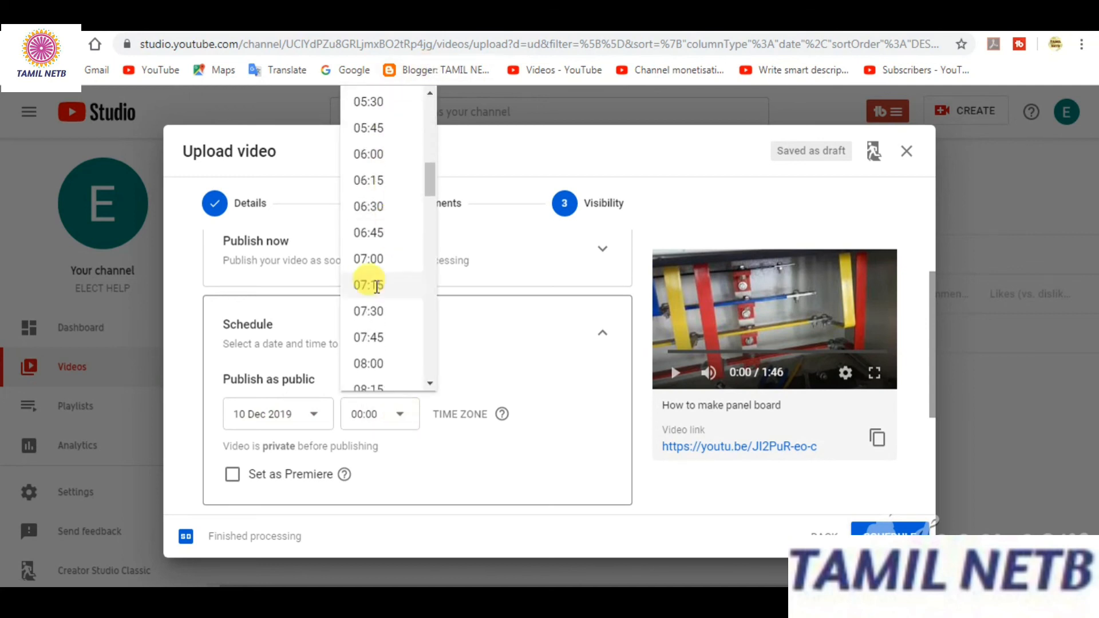
left_click(370, 311)
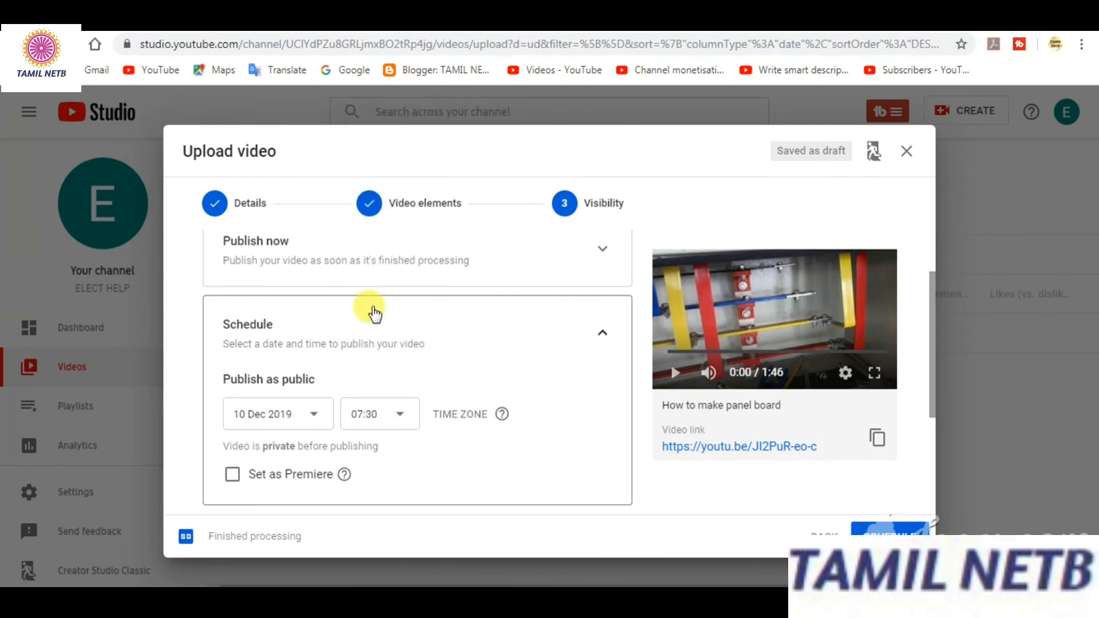
Look through the other available publication times up to 23:45, closing the list without a new choice
left_click(390, 417)
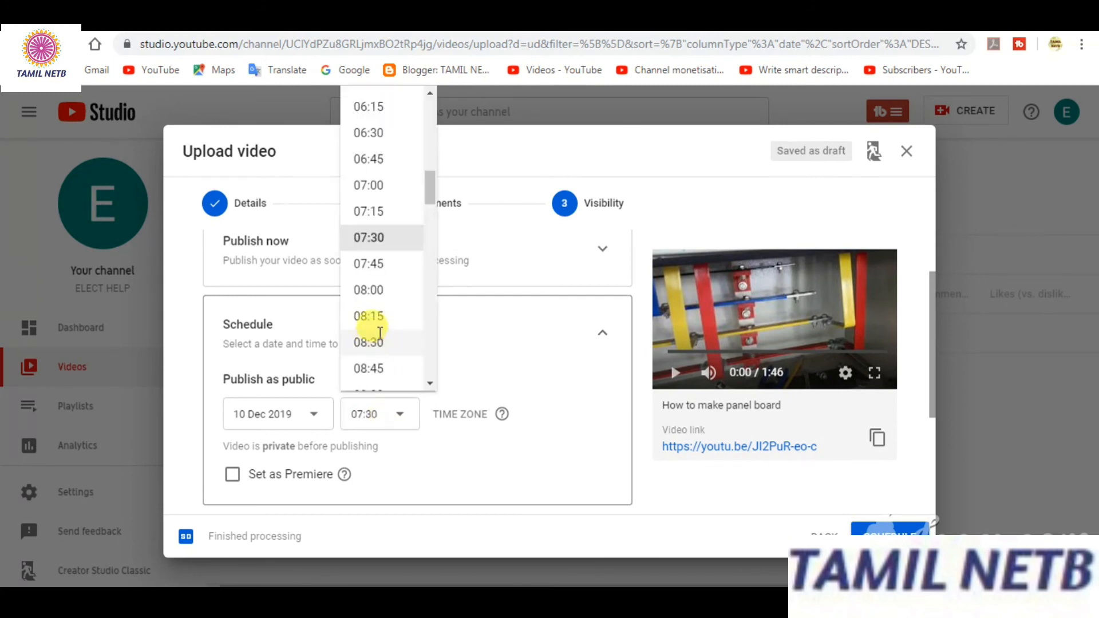
scroll(387, 269, "down", 10)
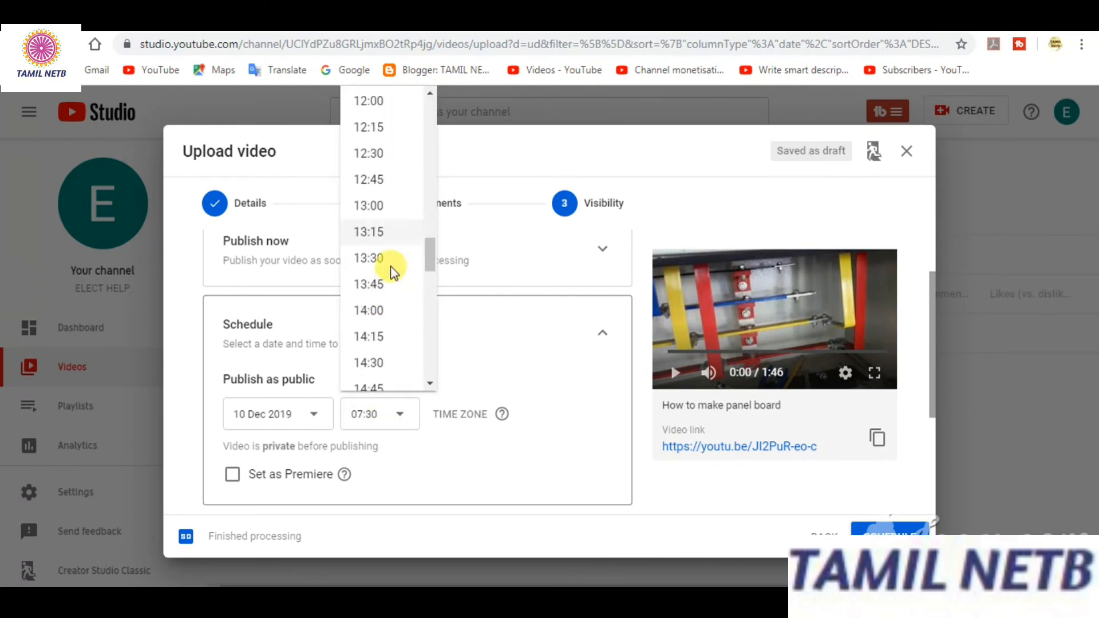
scroll(391, 272, "down", 15)
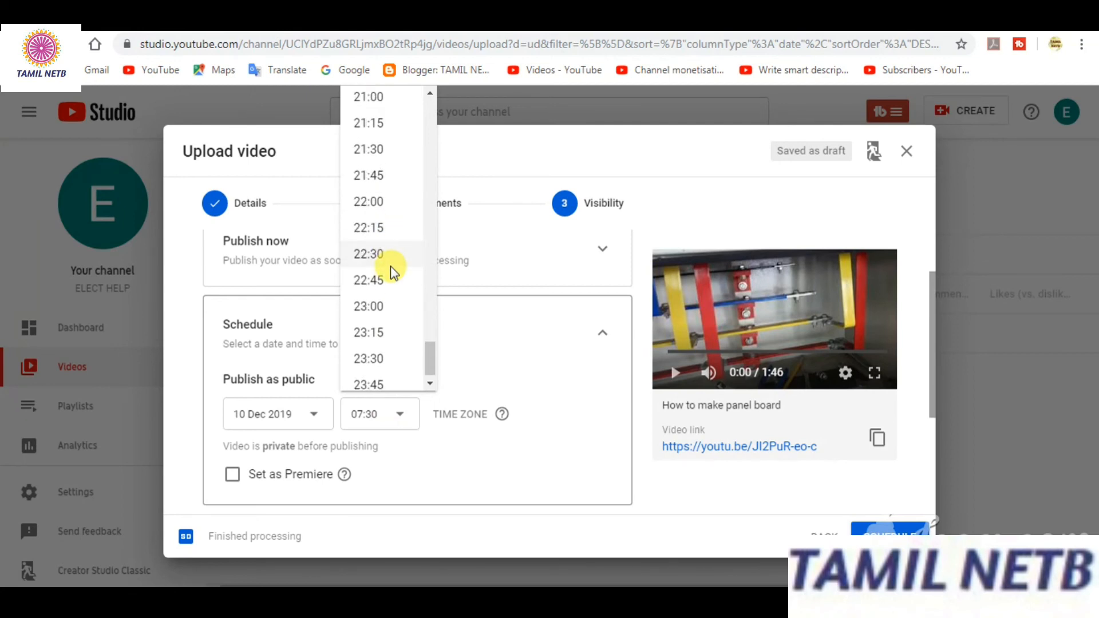
scroll(390, 274, "down", 1)
left_click(399, 424)
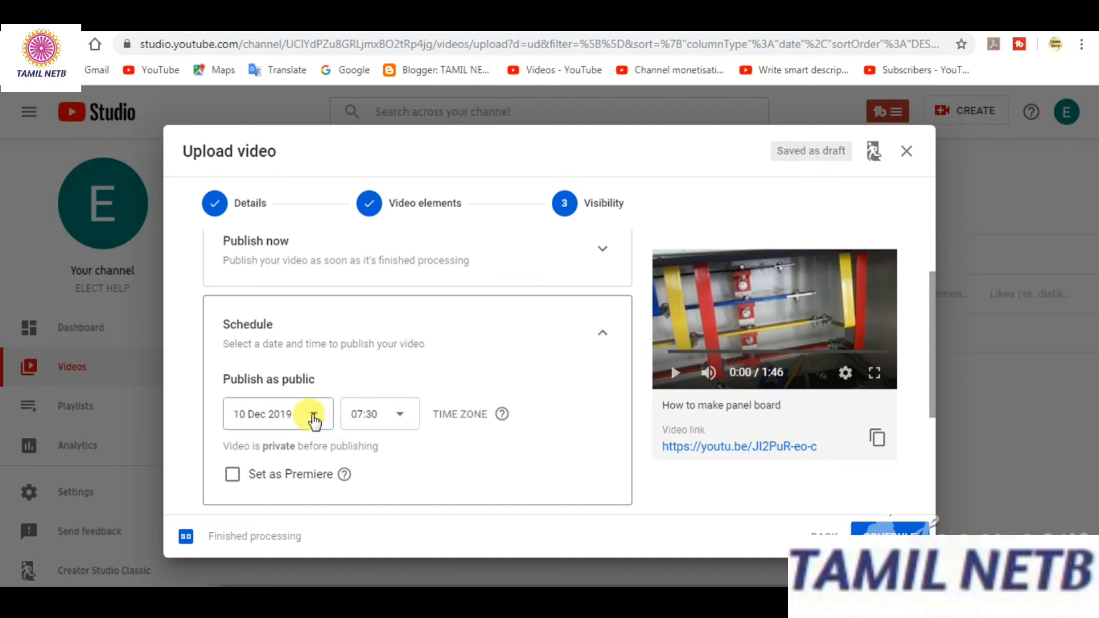
Set the publication date to 10 Dec 2019 and schedule the video as a Premiere
left_click(313, 418)
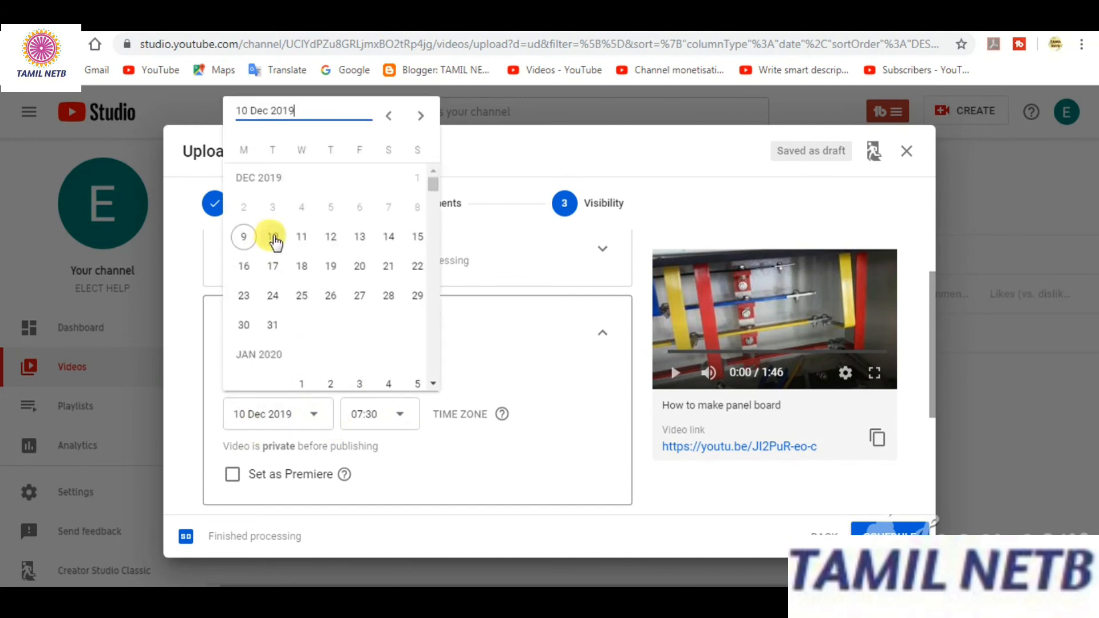
left_click(272, 239)
scroll(439, 450, "down", 3)
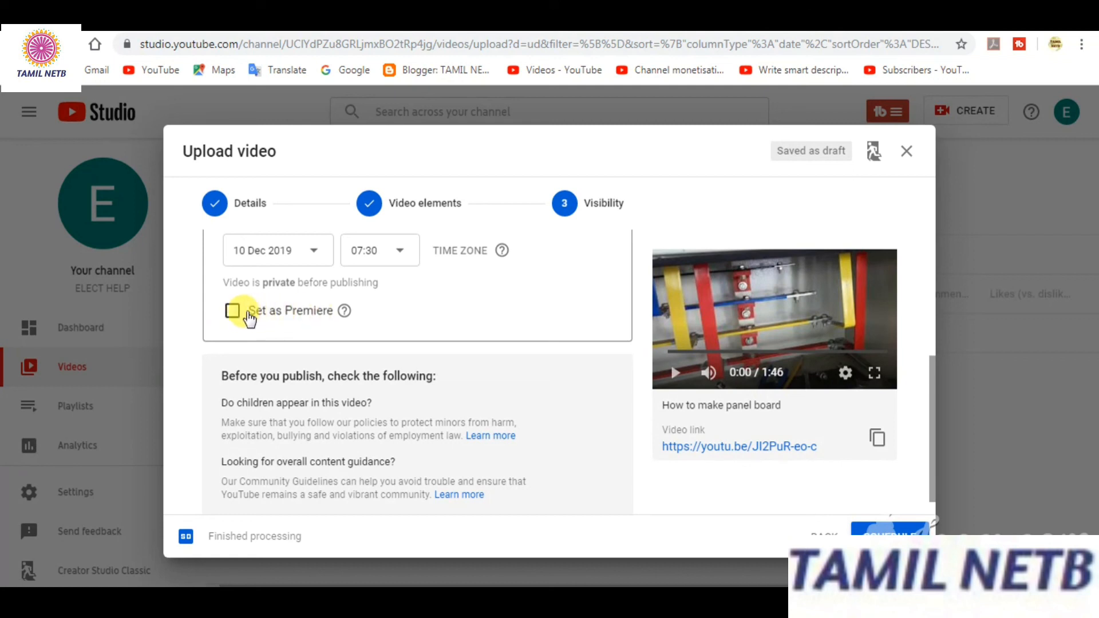
scroll(421, 318, "down", 1)
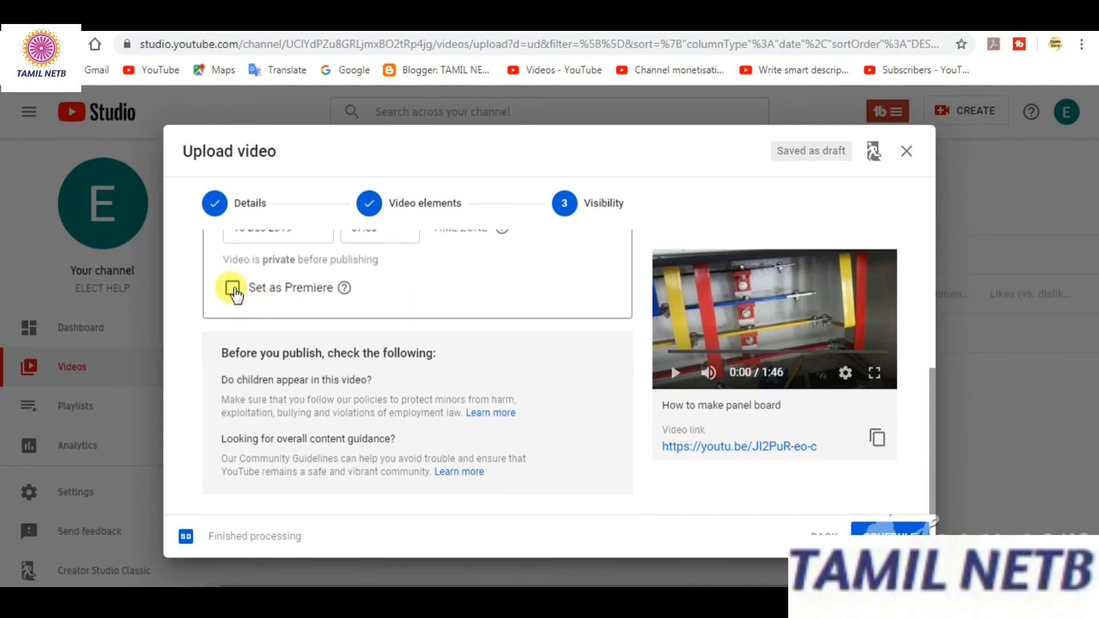
left_click(234, 290)
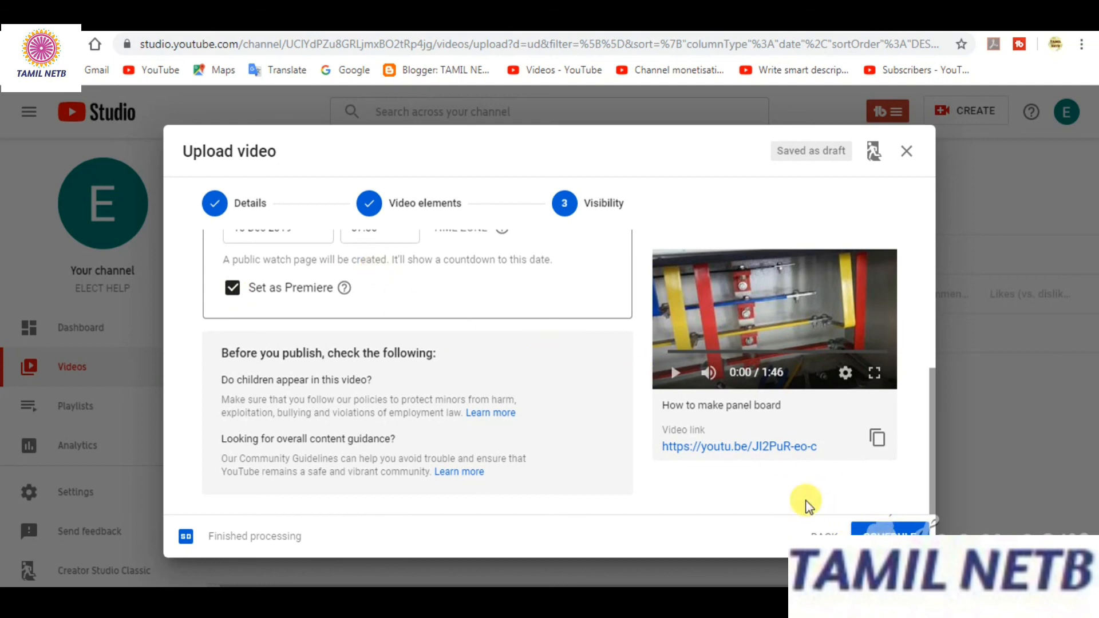
left_click(907, 528)
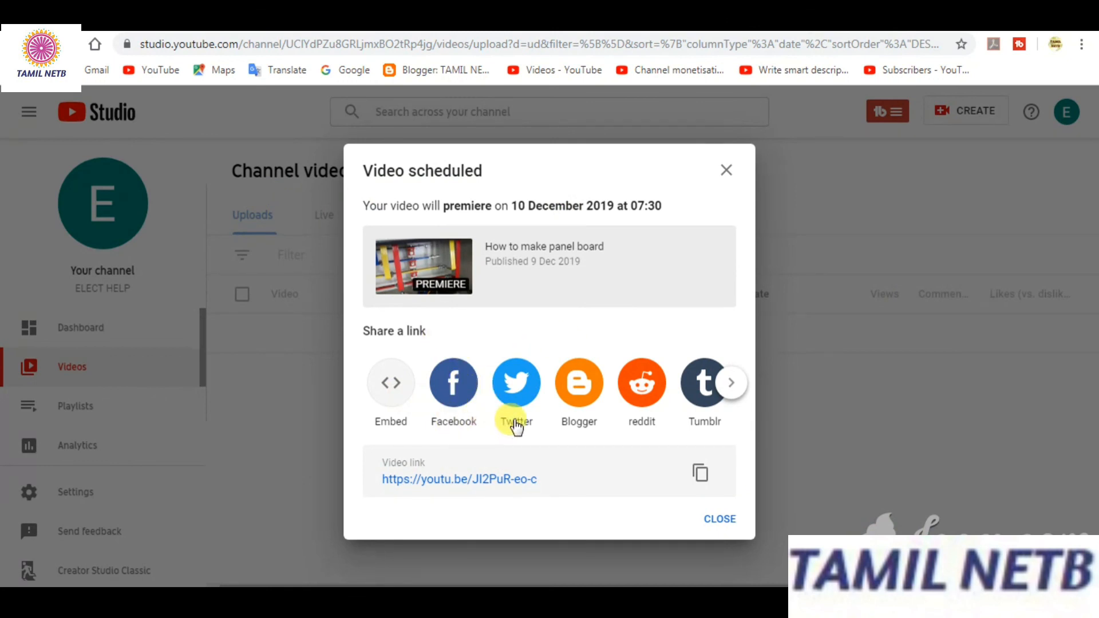
Browse the share options and publish the video as a post on the TAMIL NETB blog through Blogger, returning to YouTube Studio
left_click(734, 387)
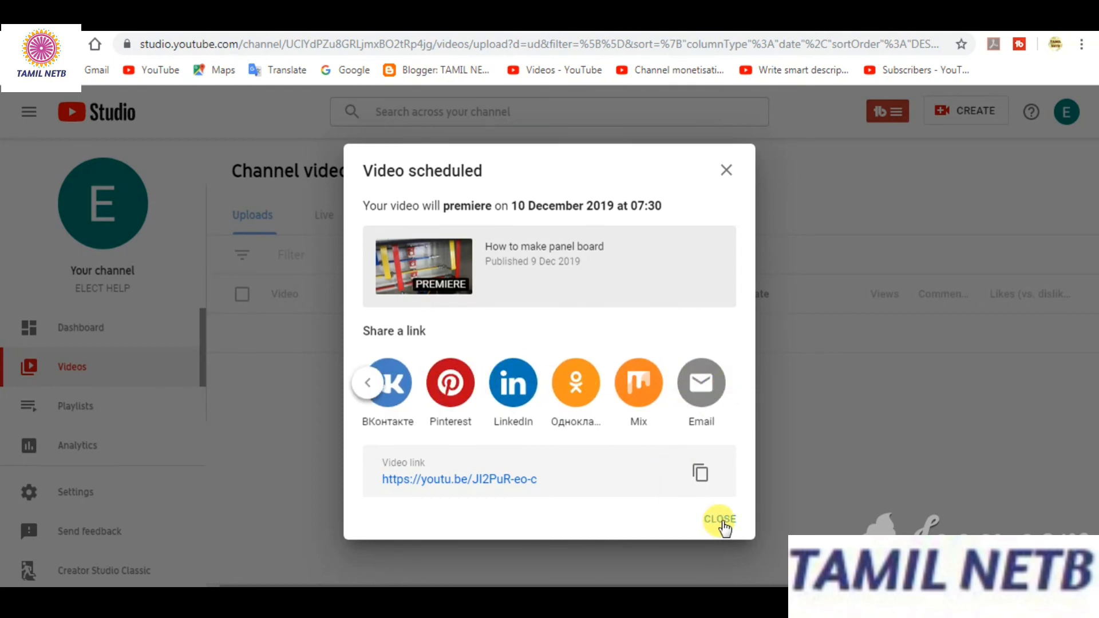
left_click(372, 387)
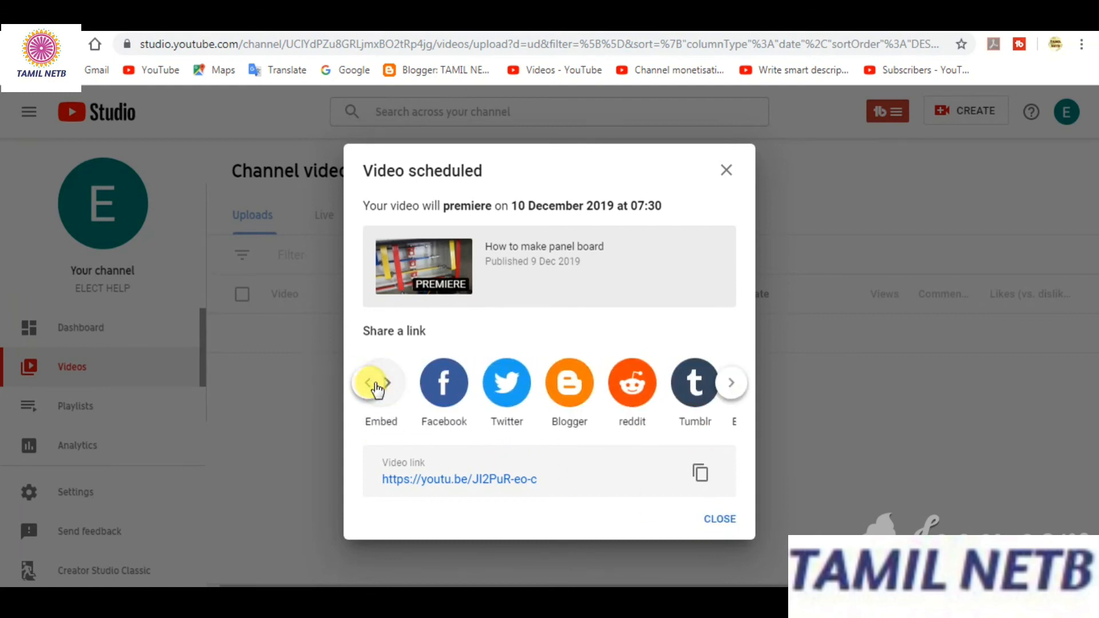
left_click(570, 384)
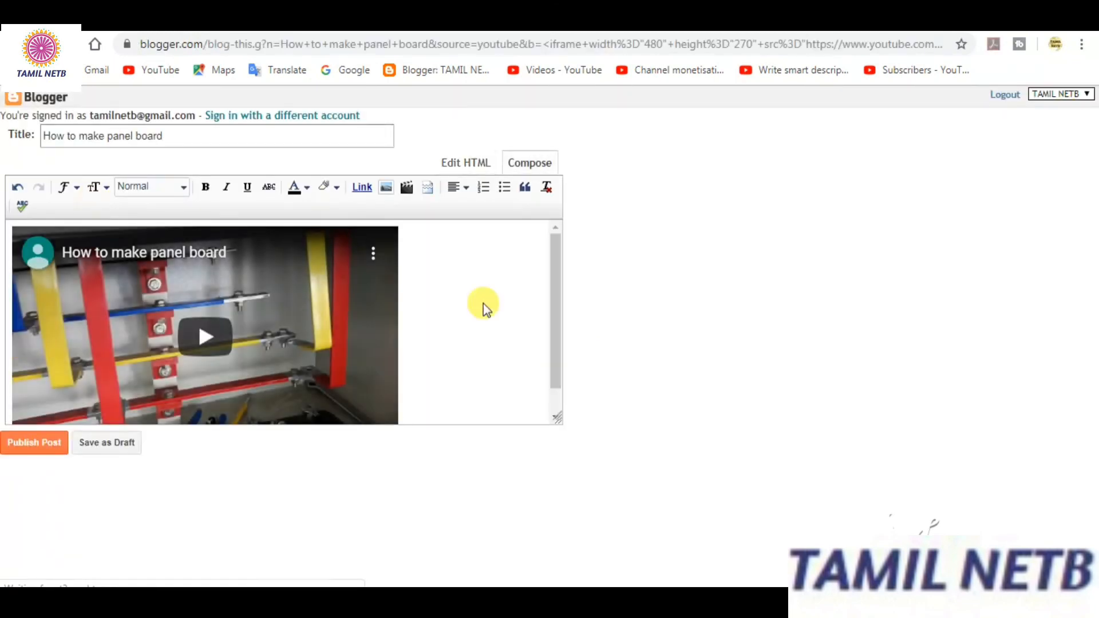
left_click(17, 442)
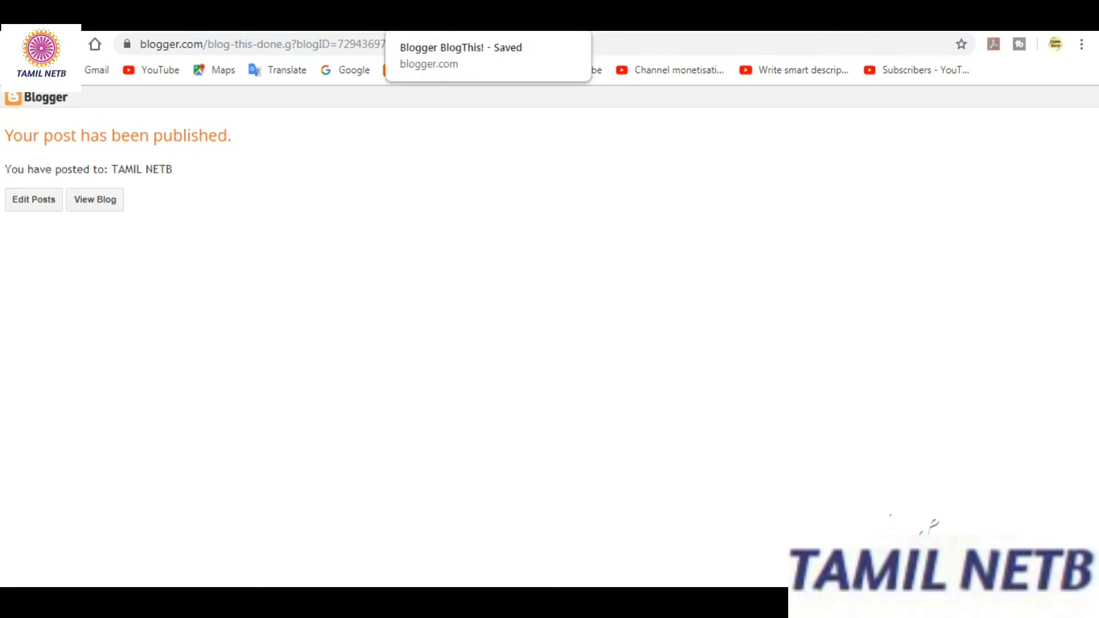
left_click(569, 14)
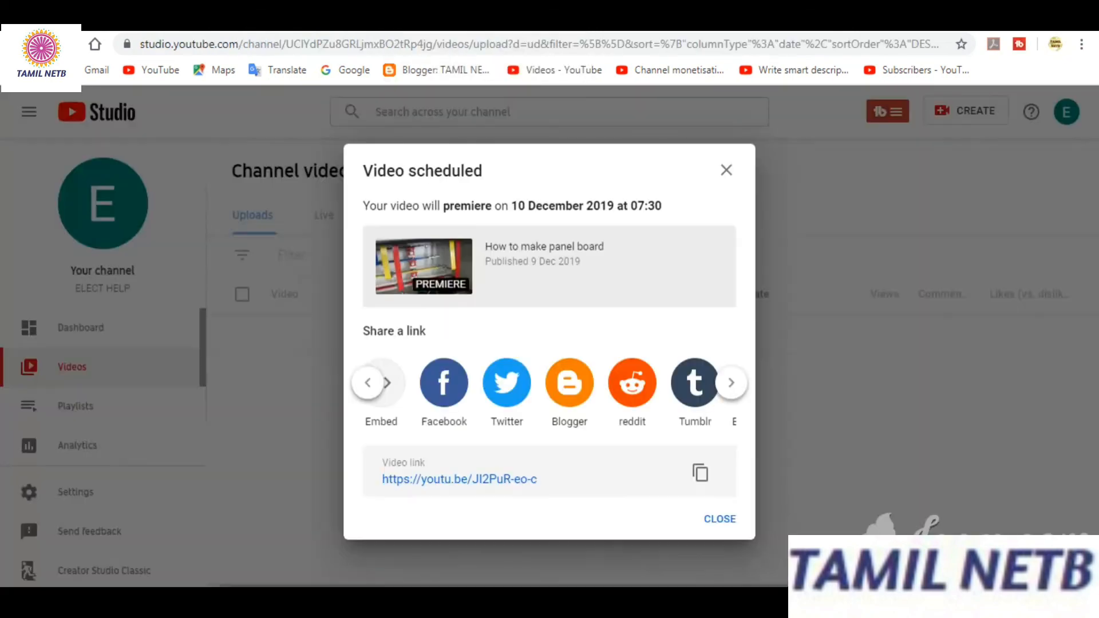
Close the scheduling confirmation and the channel list tip, and view the visibility details of "How to make panel board"
left_click(724, 520)
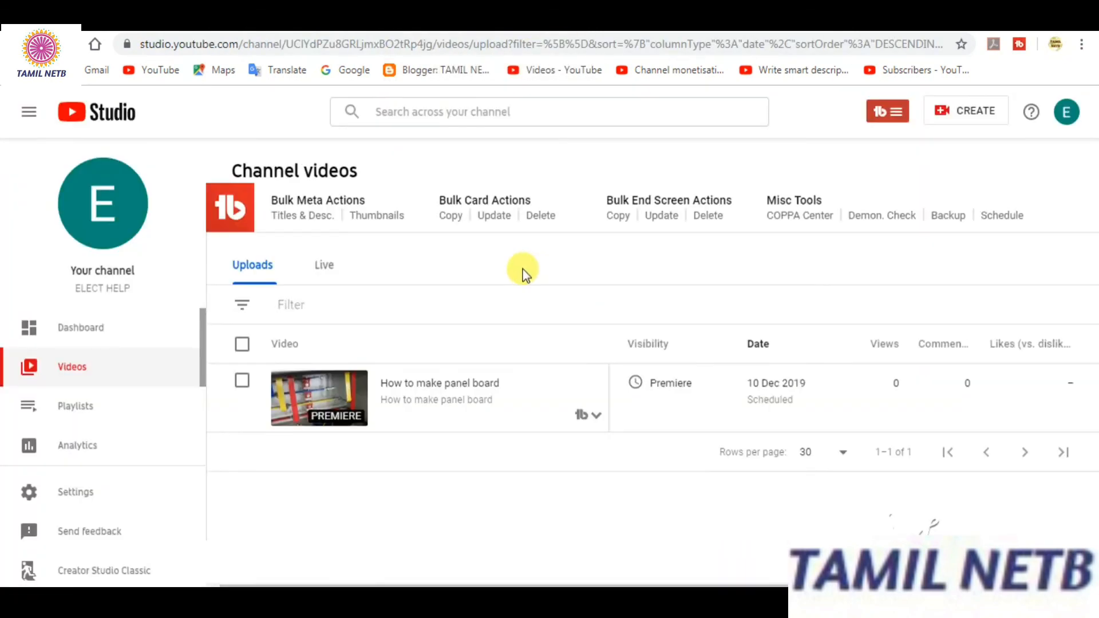
left_click(896, 114)
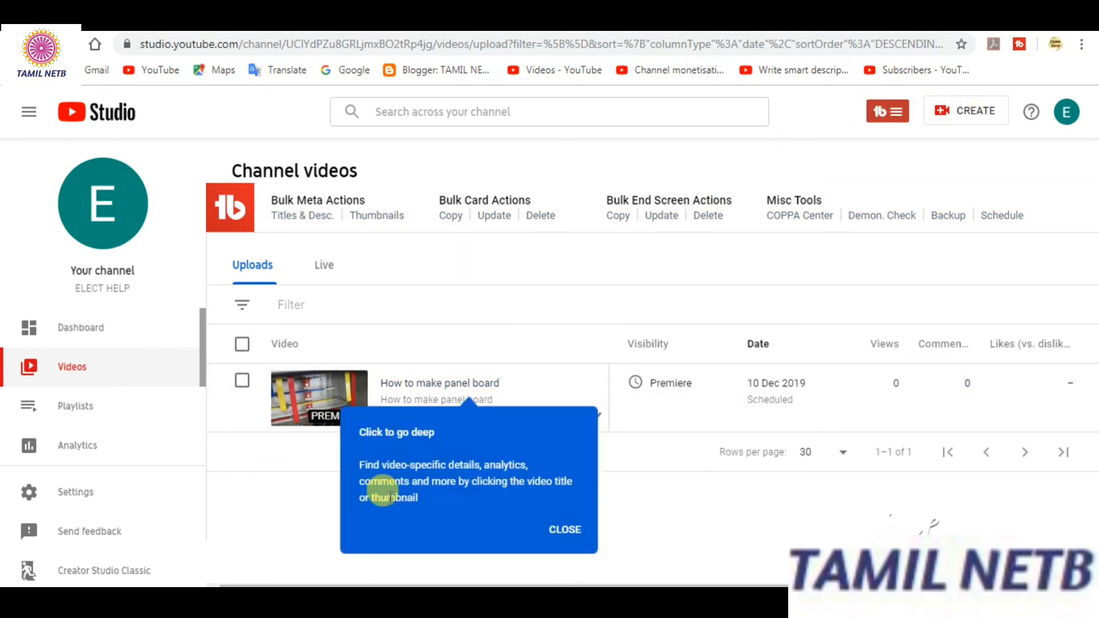
left_click(564, 530)
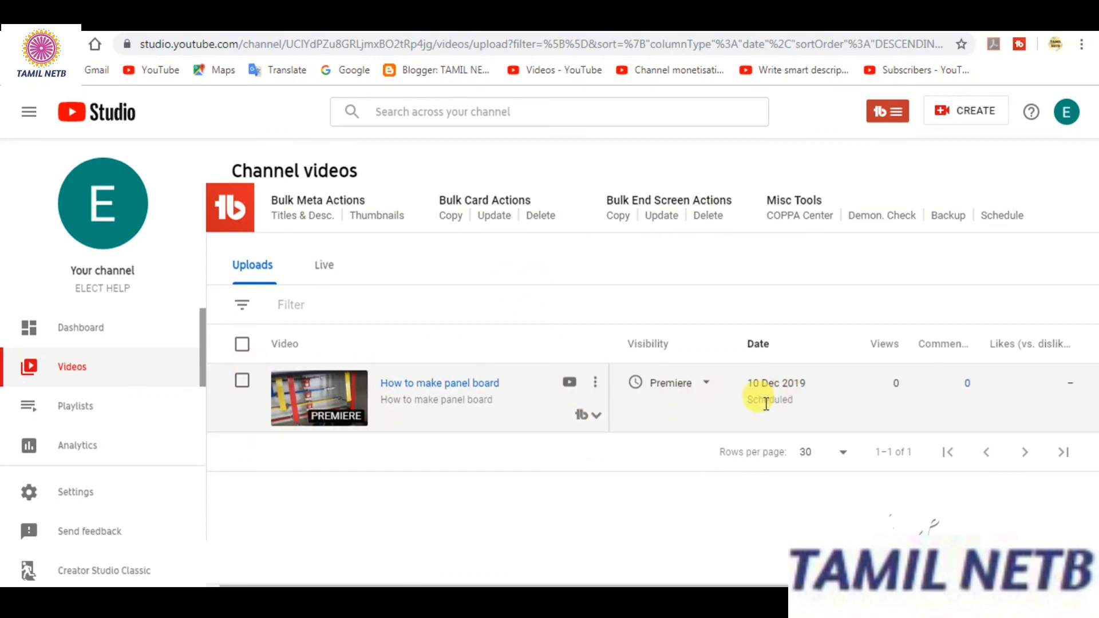
mouse_move(698, 395)
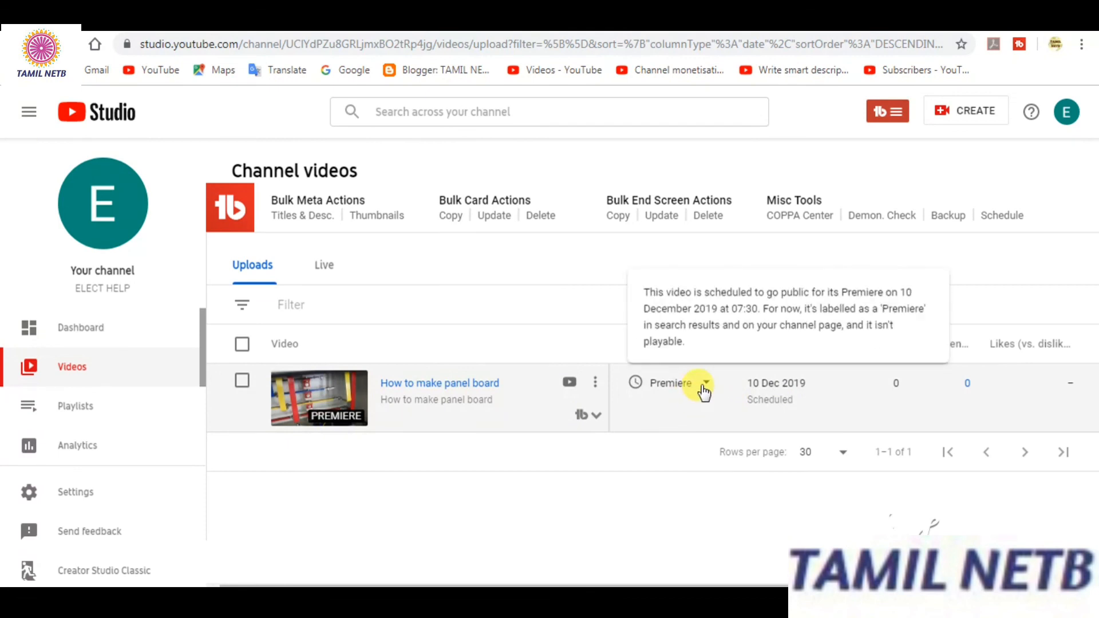